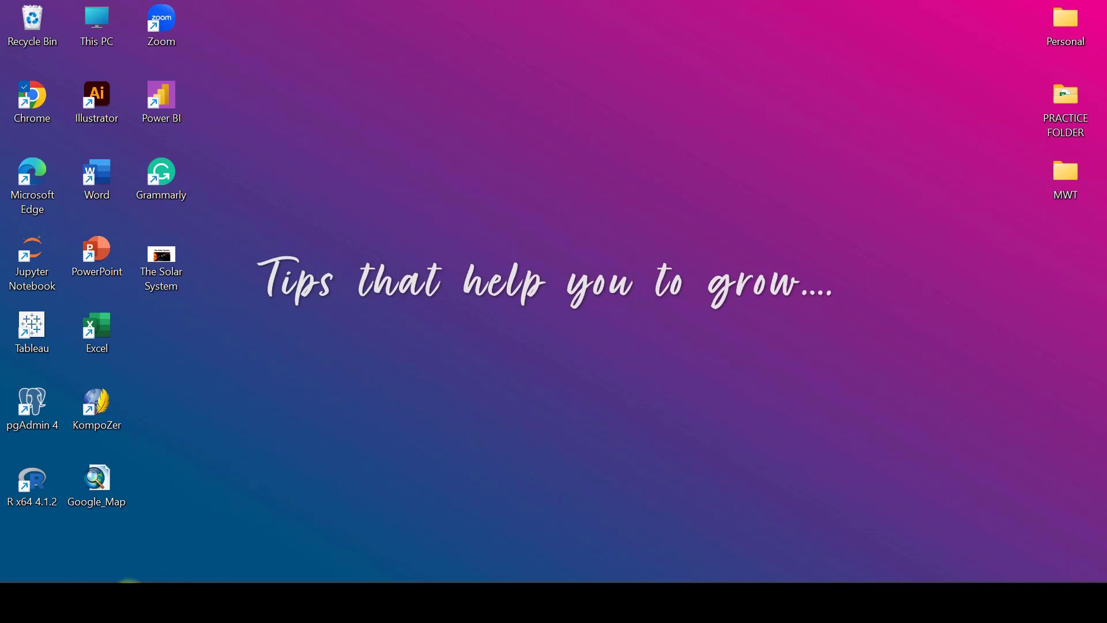
Search Windows for "excel" and launch the Excel app to its start screen
click(130, 599)
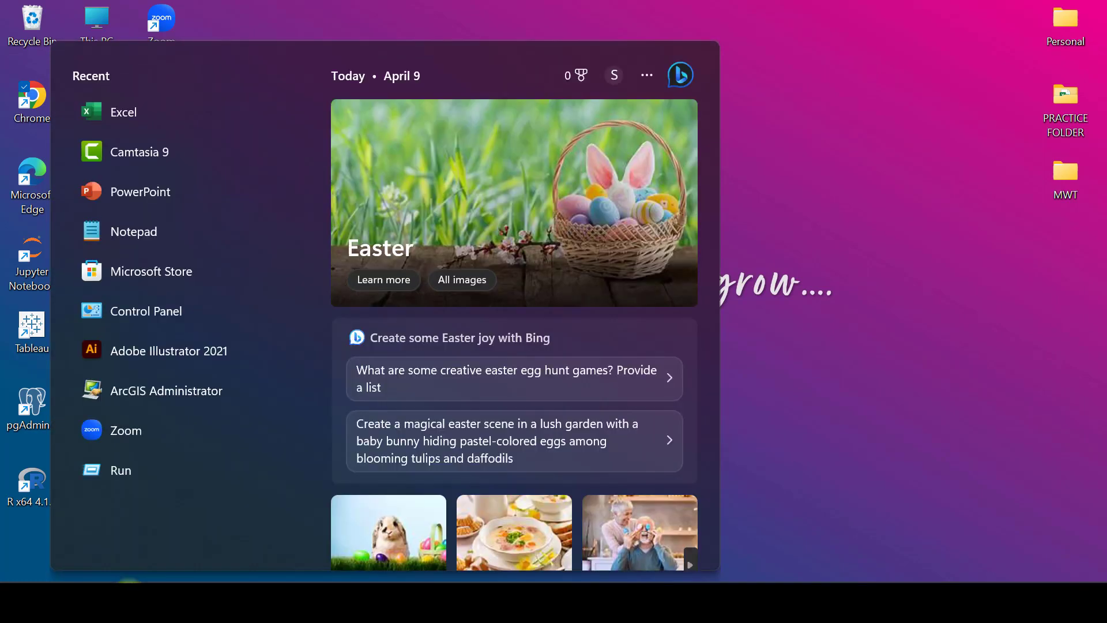
text(excel)
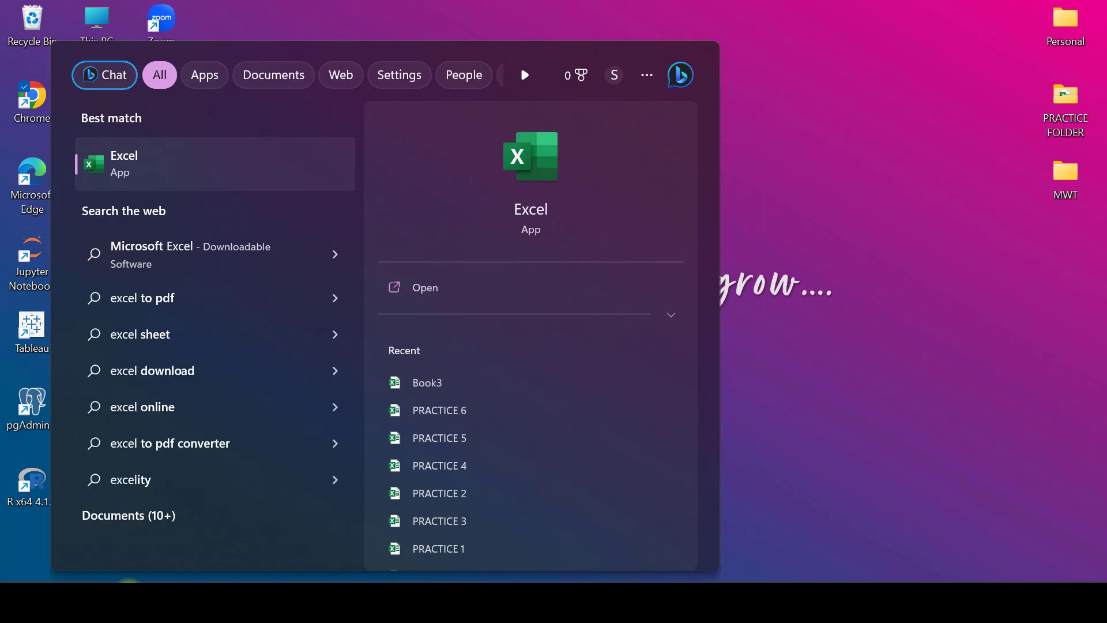
click(427, 288)
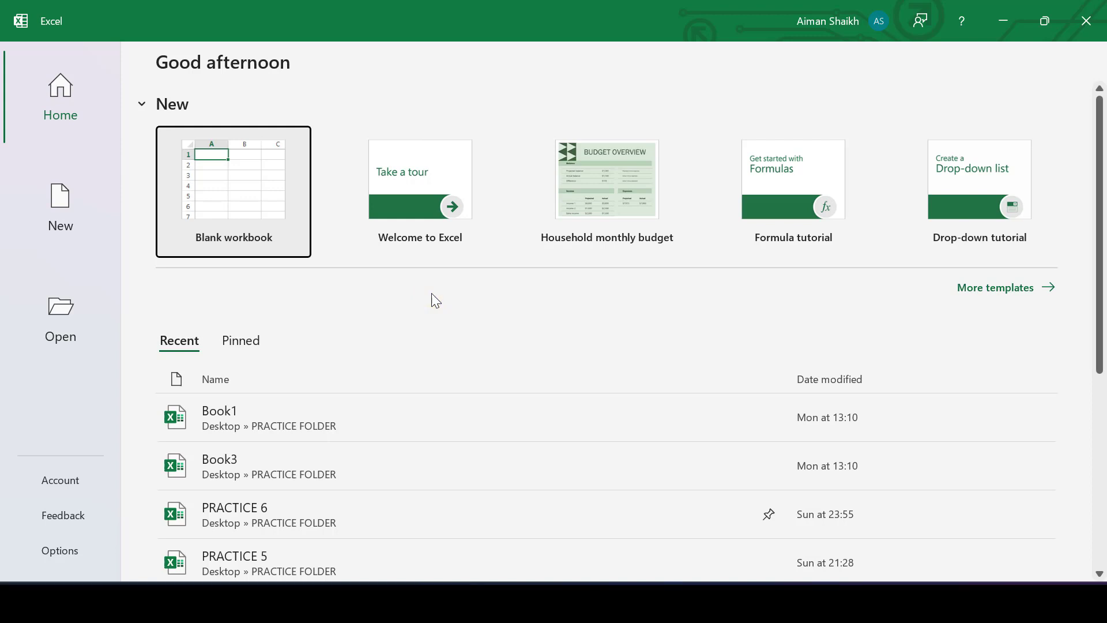
click(215, 372)
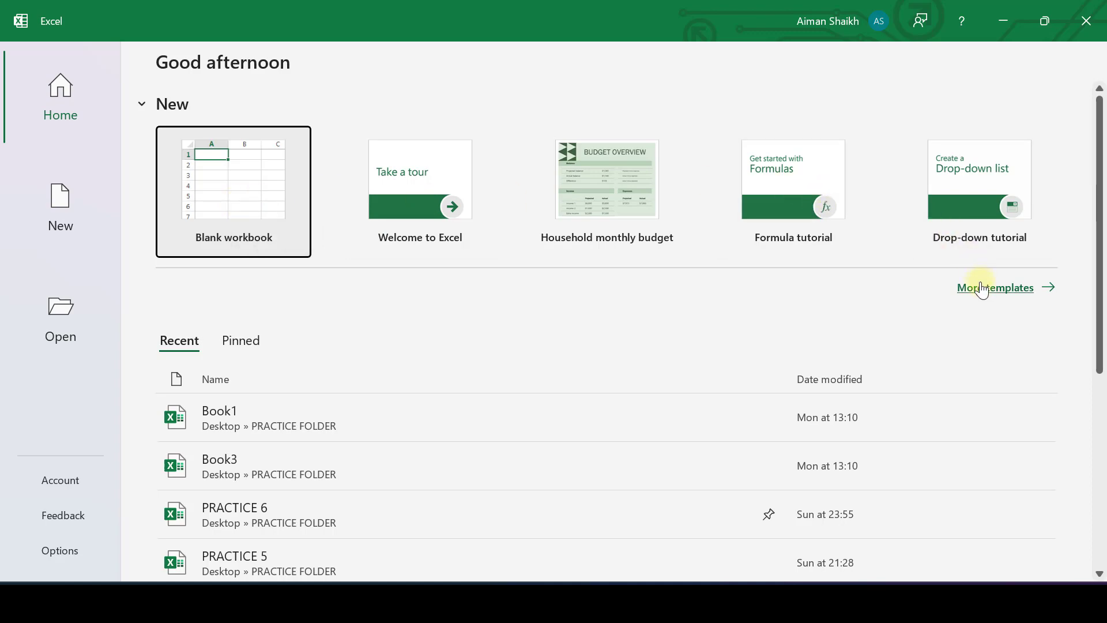
Browse the full gallery of new workbook templates, including the tutorials, calendars and budgets
click(981, 288)
scroll(521, 383, down, 2)
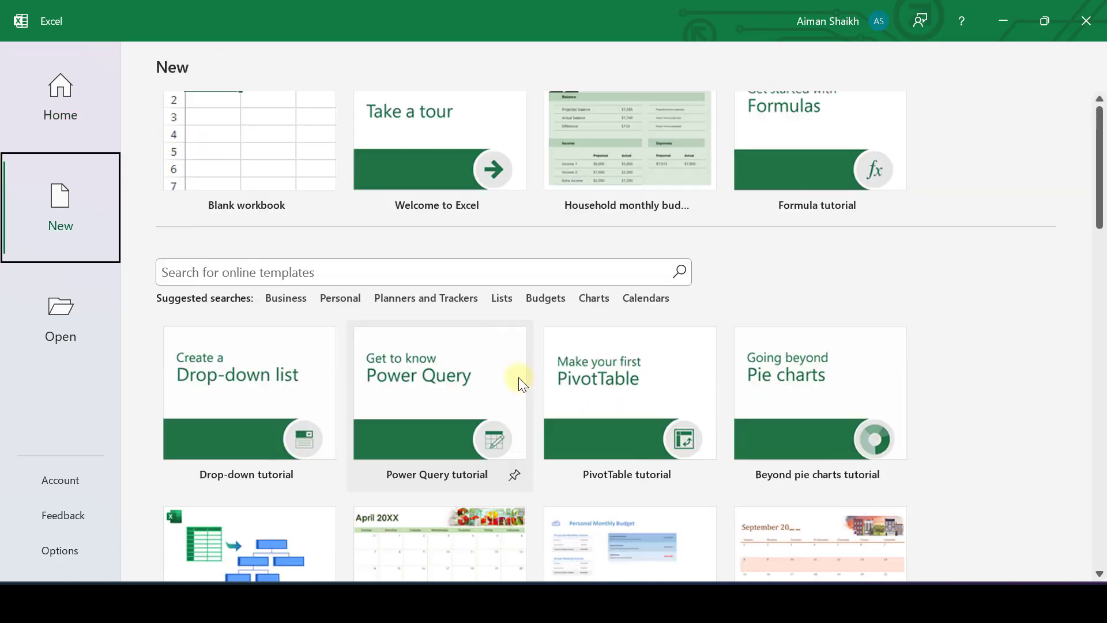
scroll(518, 377, down, 3)
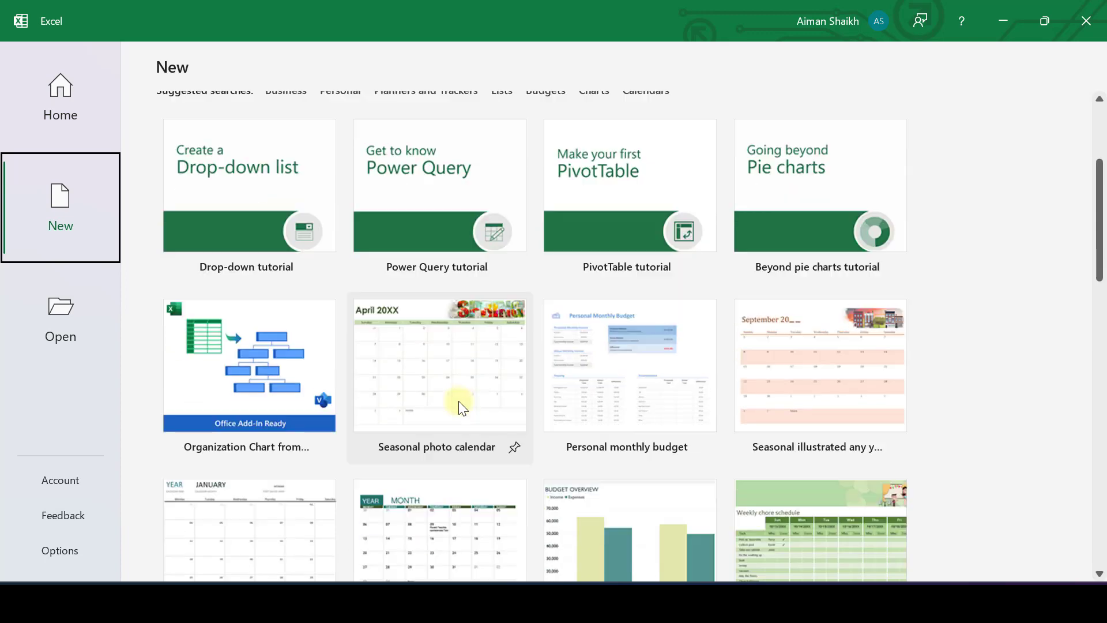
scroll(458, 400, down, 2)
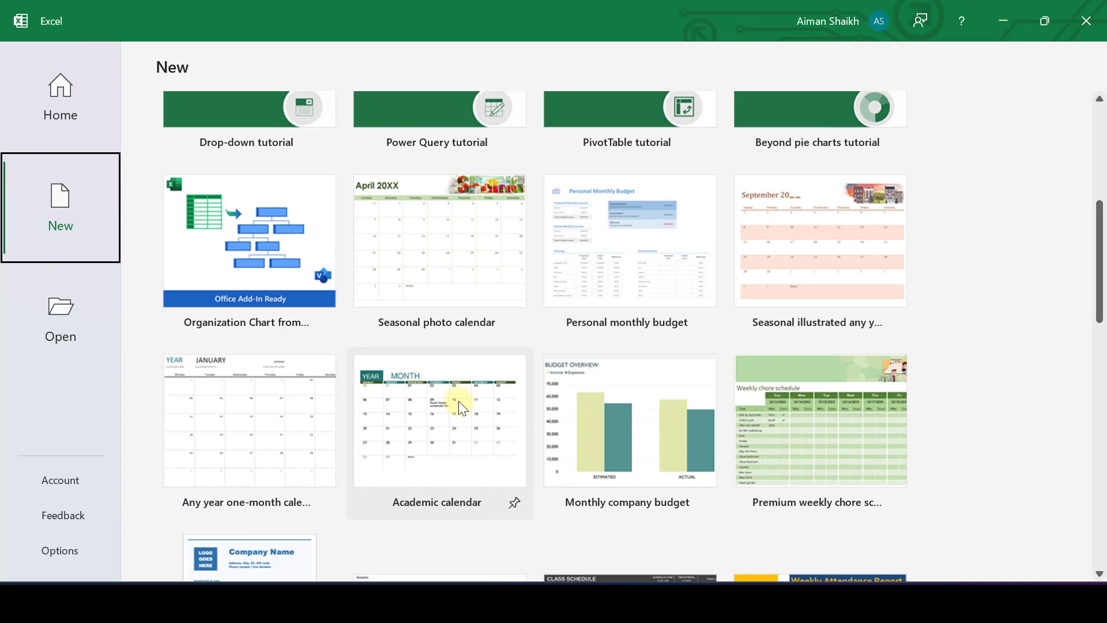
scroll(640, 338, up, 6)
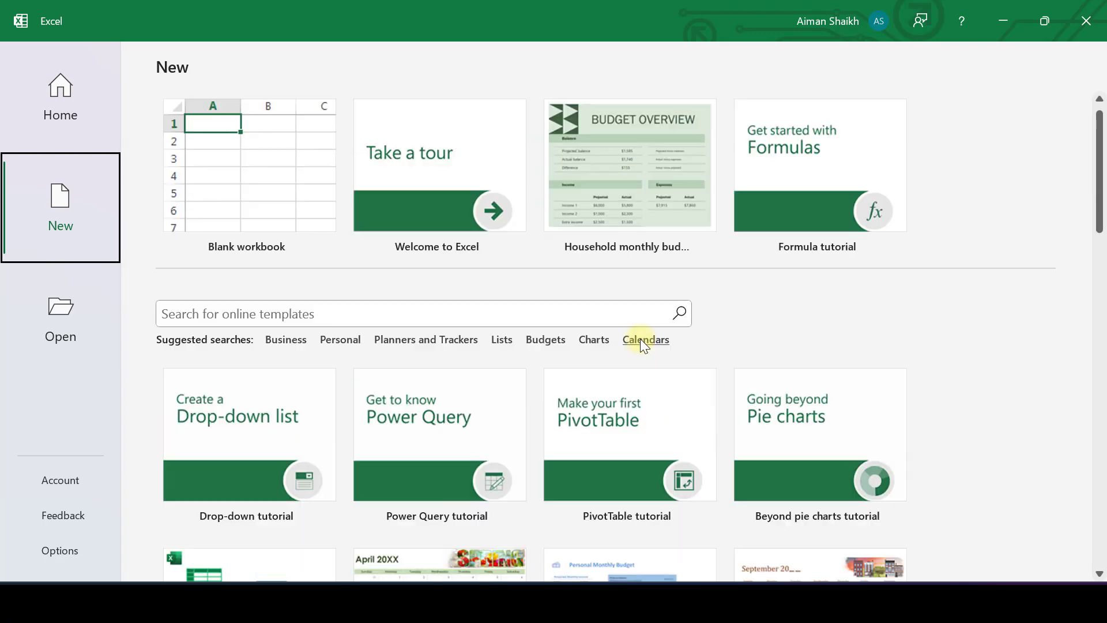
Search the online templates for "household" and return to the main template gallery
click(510, 316)
text(ho)
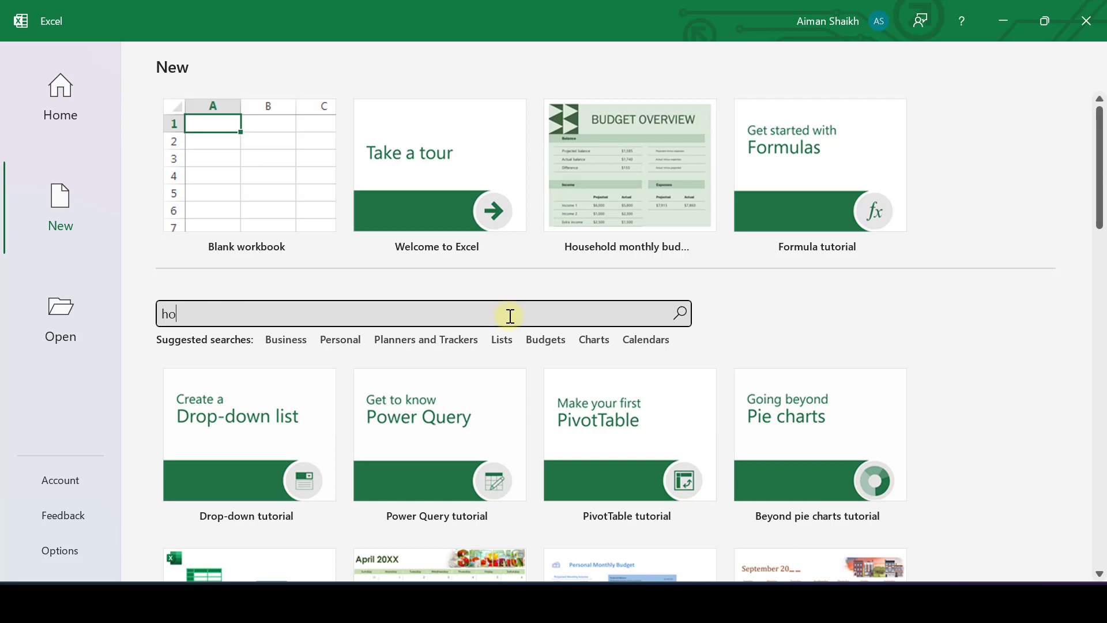
text(usehold)
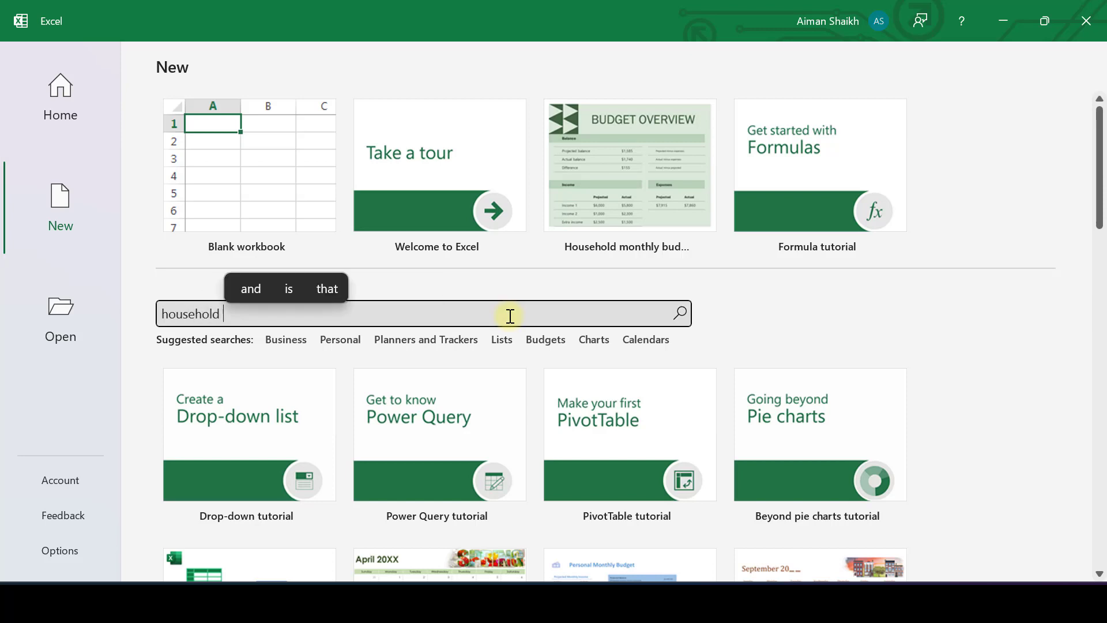
key(Return)
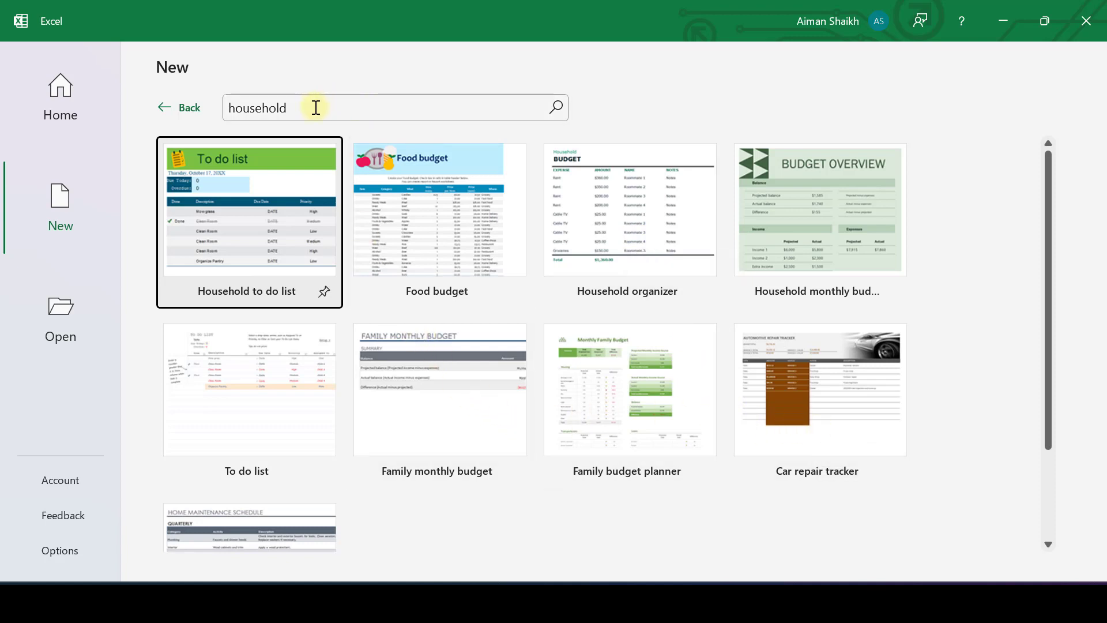
click(162, 110)
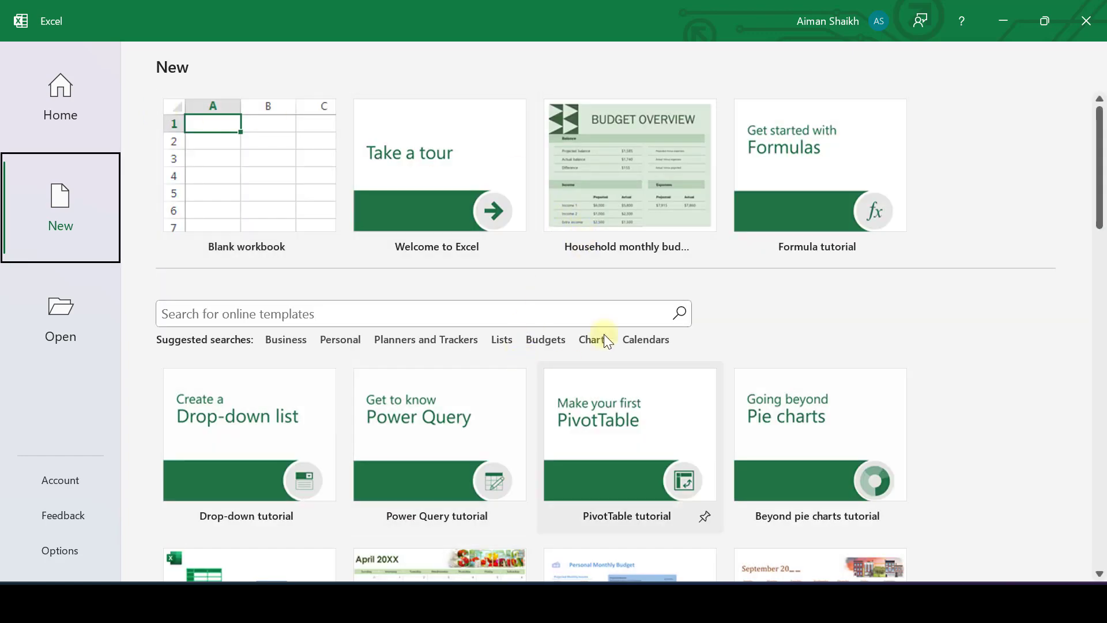
Create a workbook from the Household monthly budget template and select the Balance rows in B4:D6 of the Budget overview sheet
click(639, 224)
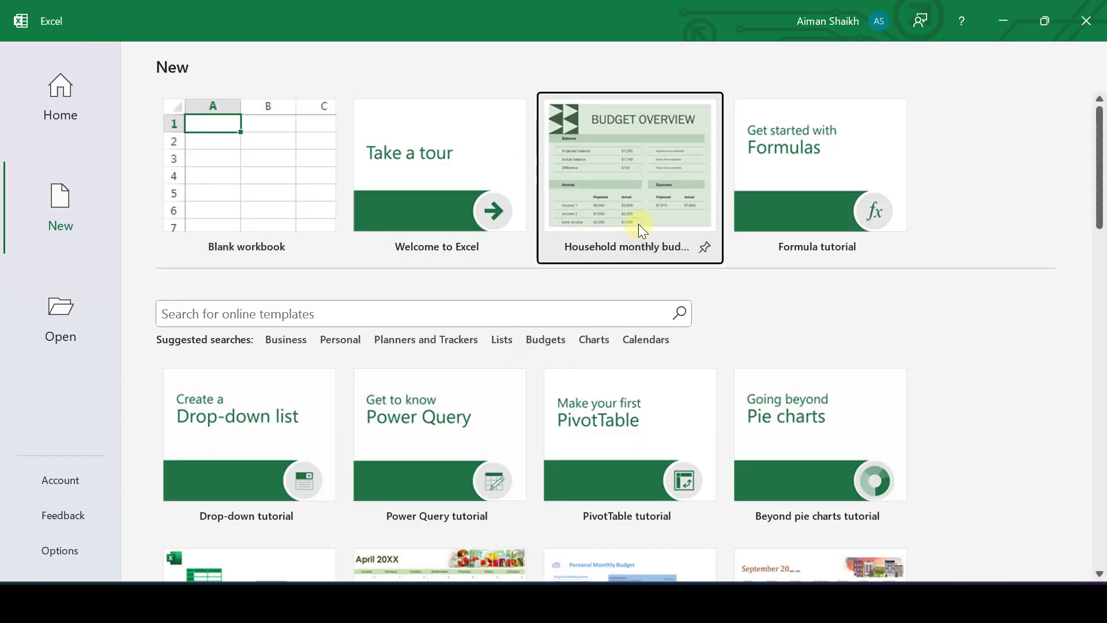
click(678, 385)
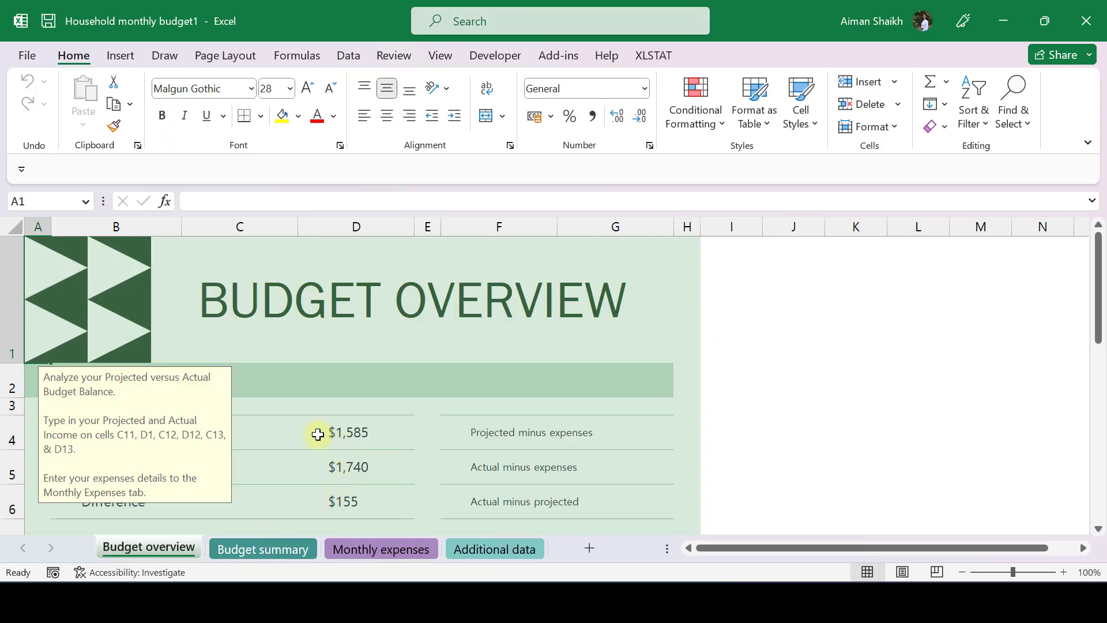
drag(318, 434, 262, 497)
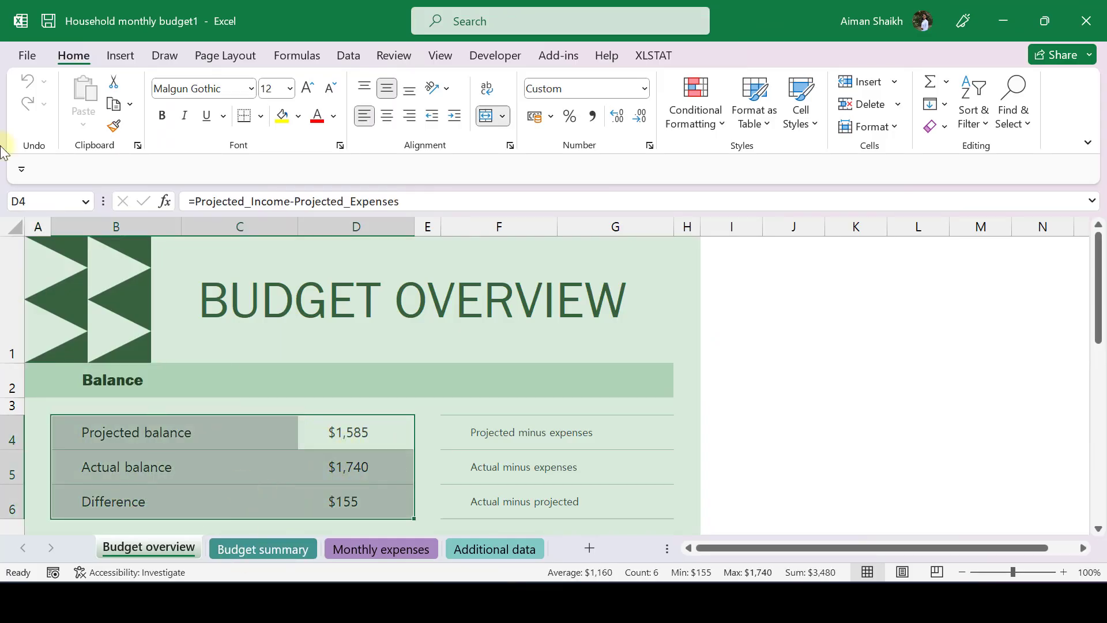
View the list of pinned workbooks on the start page and return to the recent workbooks list
click(28, 55)
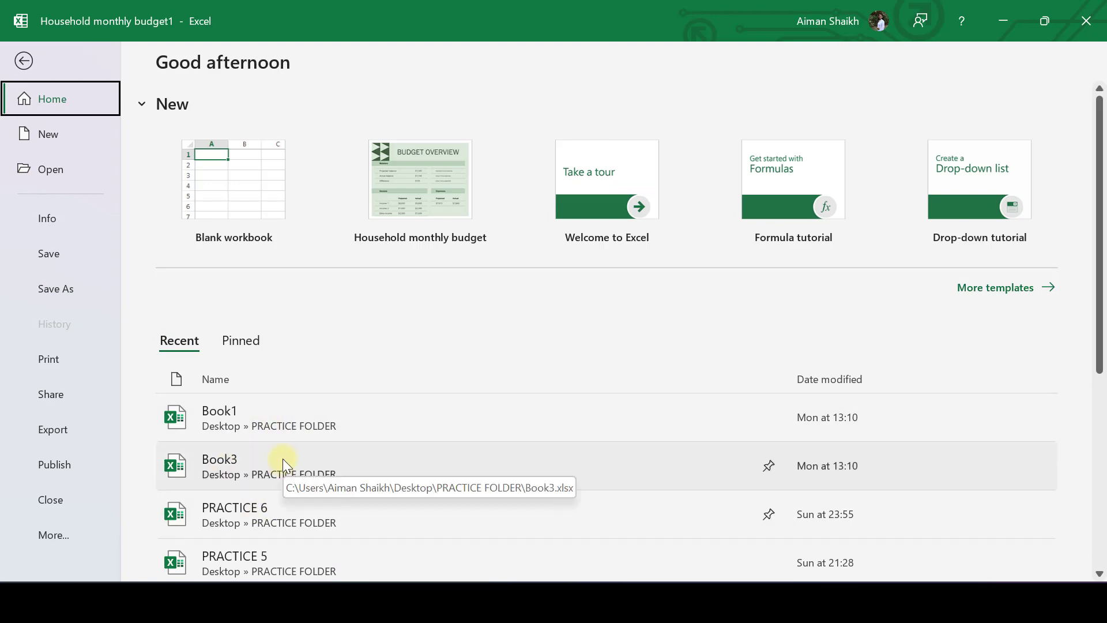
click(240, 340)
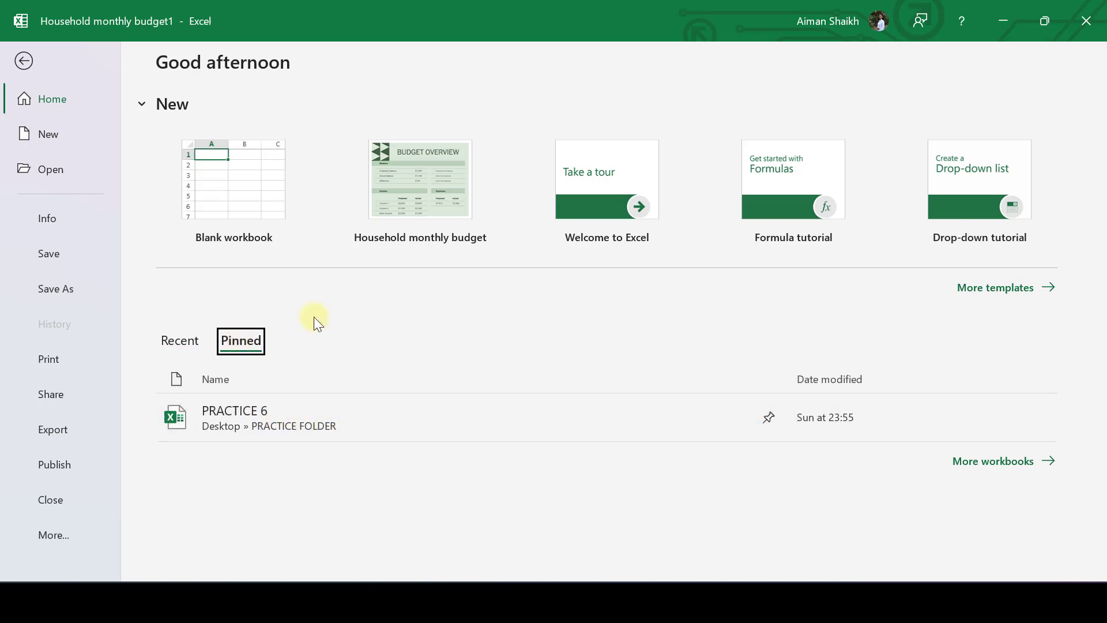
click(190, 340)
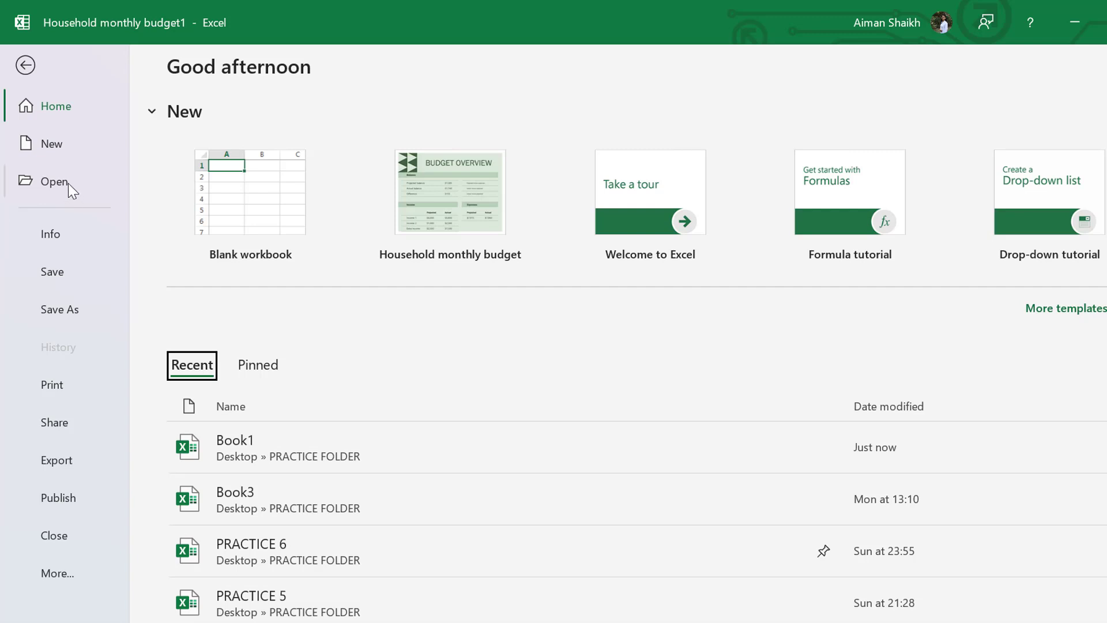
View the budget workbook's Info page and display the additional Account, Feedback and Options entries
click(50, 233)
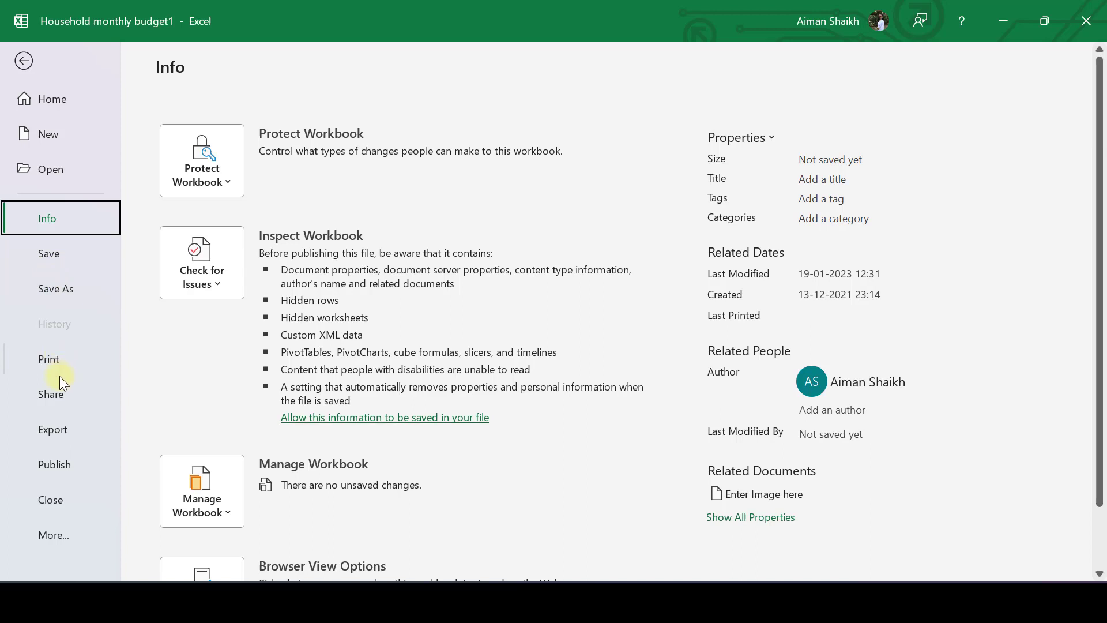
click(65, 536)
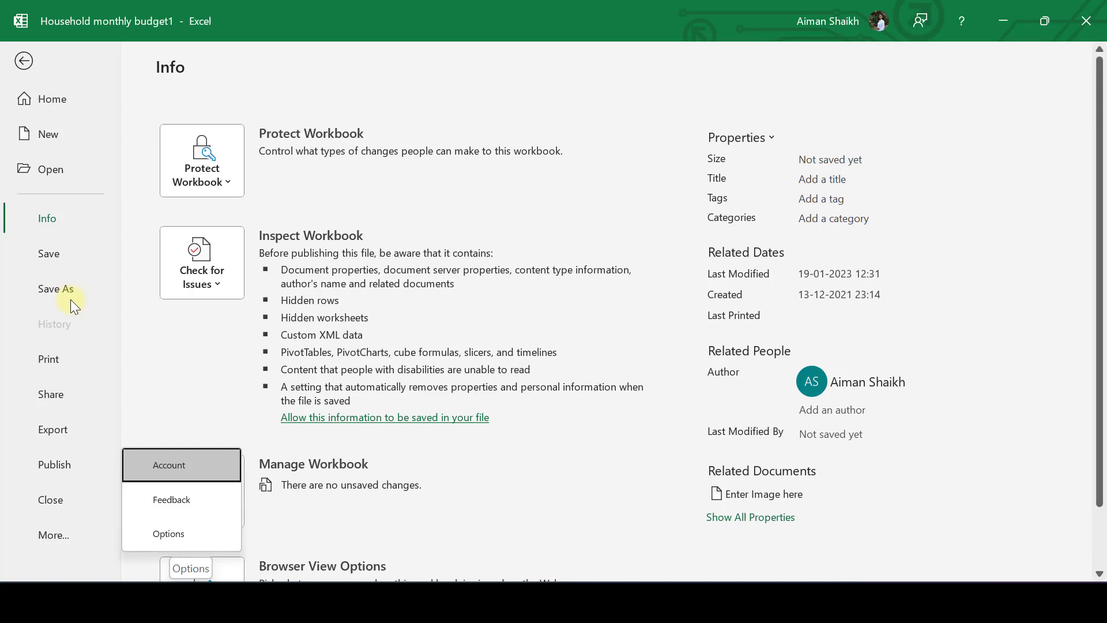
Create a new blank workbook and select the single cells B1 and D3 in turn
click(58, 129)
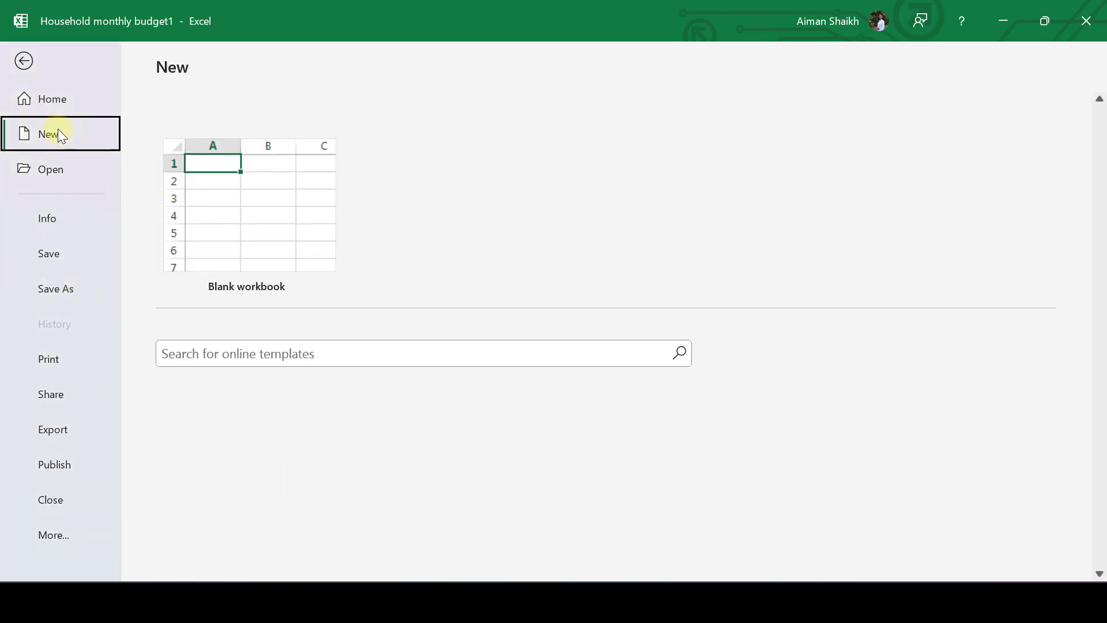
click(236, 166)
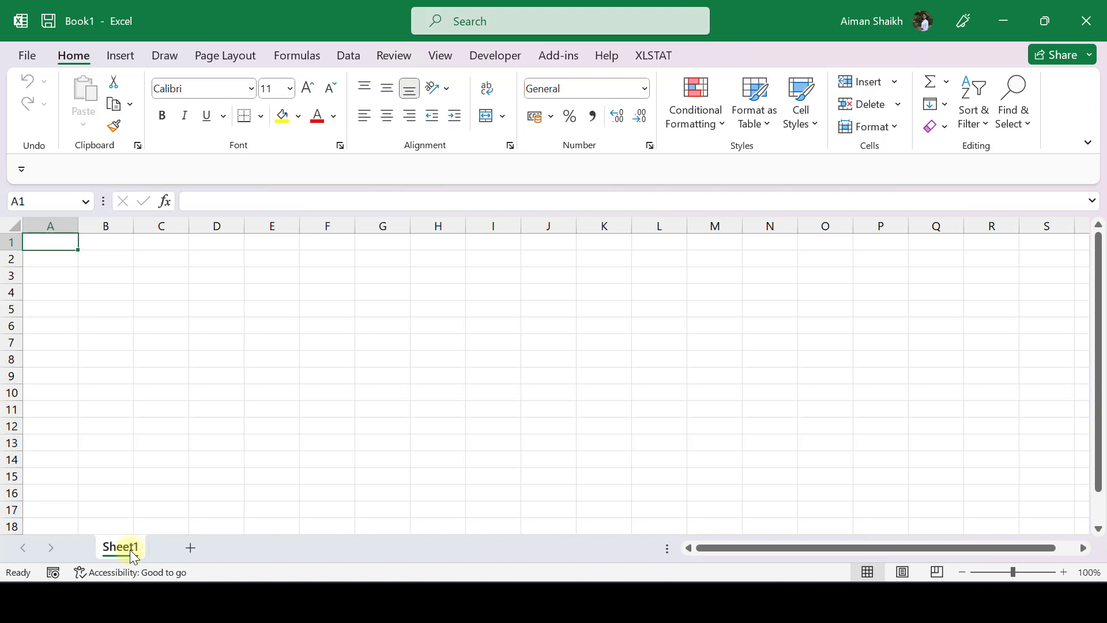
click(106, 240)
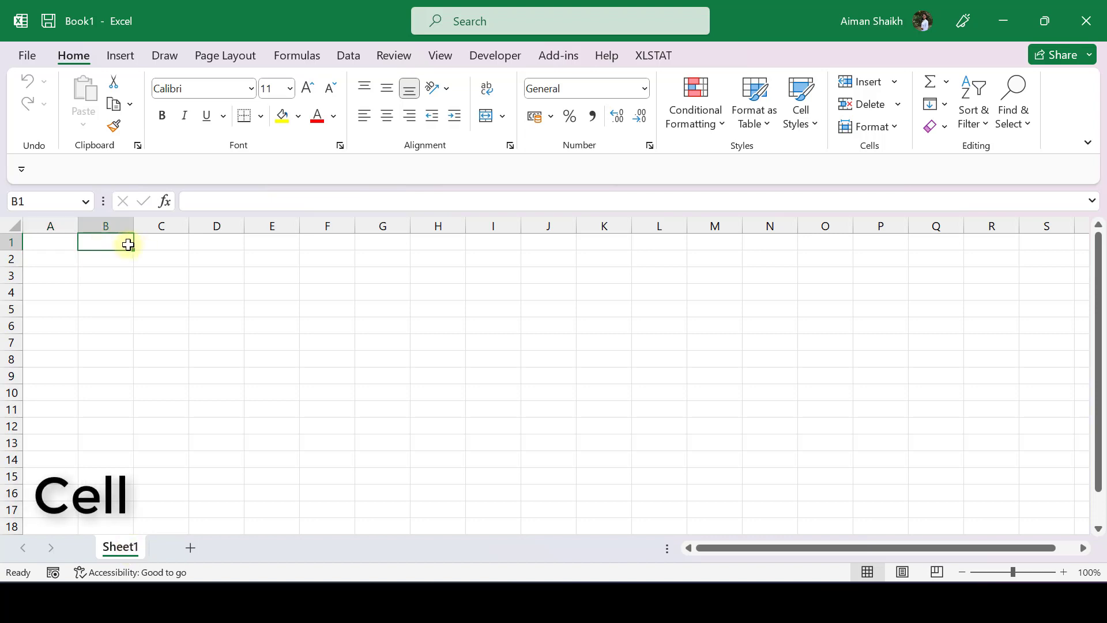
click(198, 271)
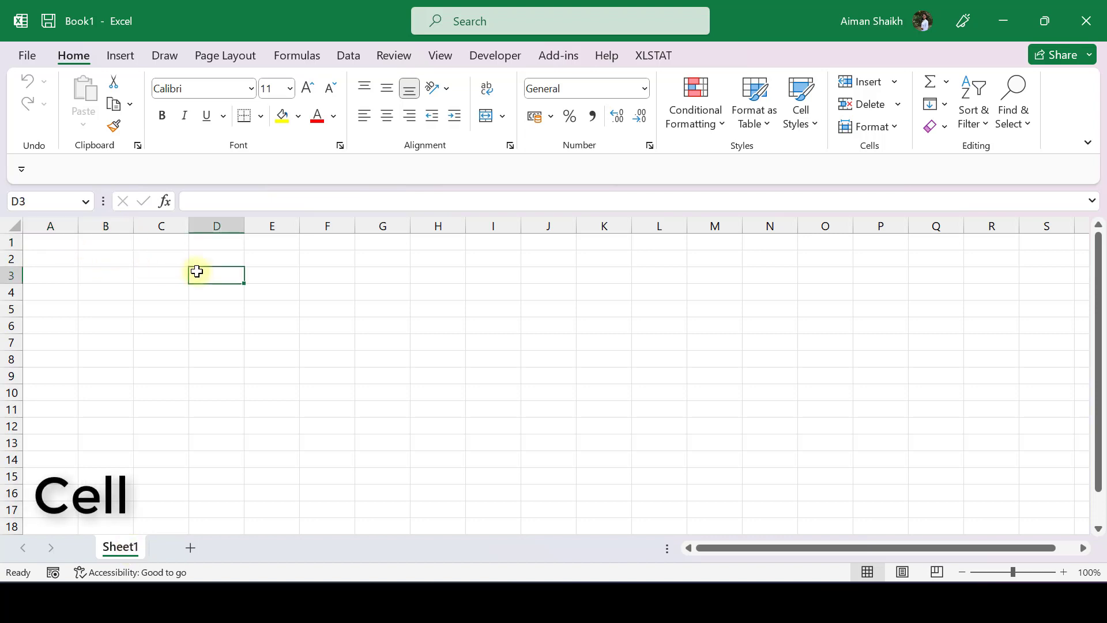
Select the entire columns D, F and H one after another, finishing back on column D
click(217, 222)
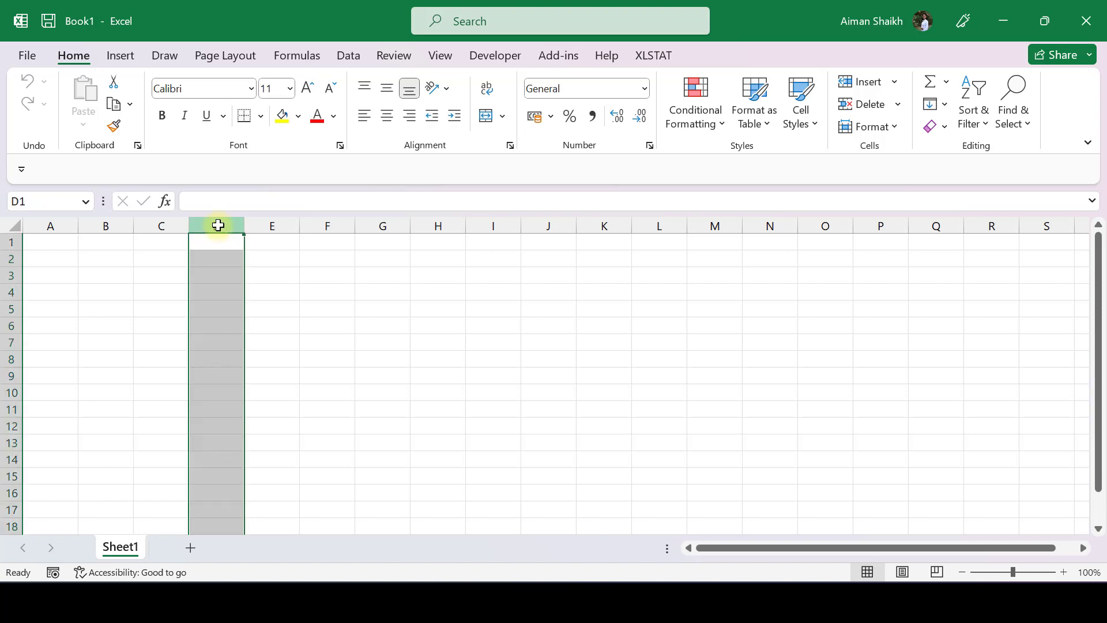
click(321, 223)
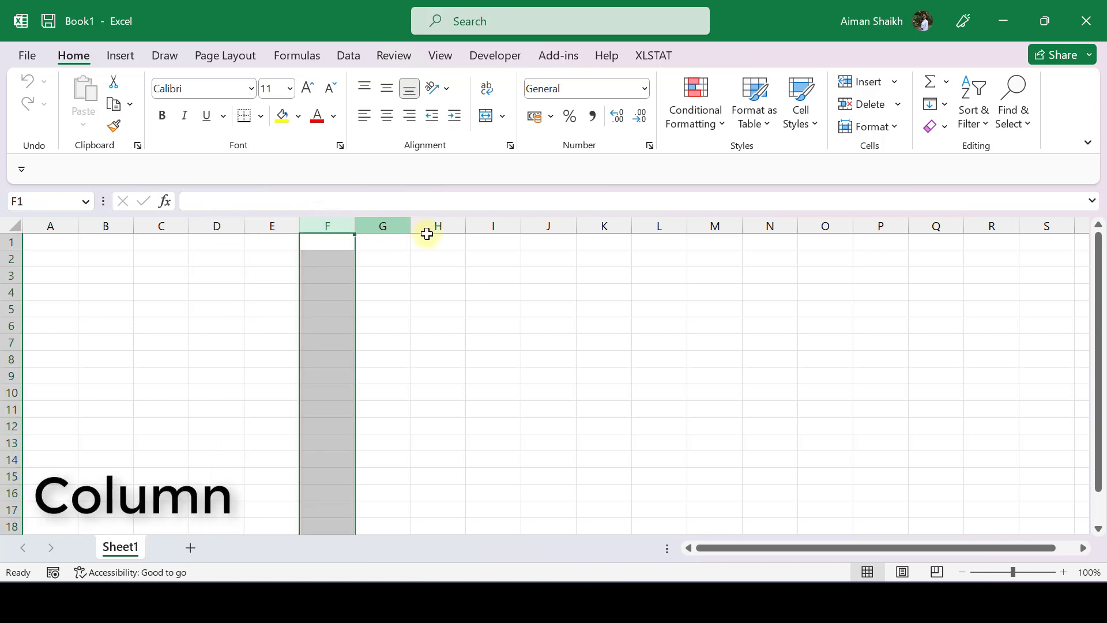
click(447, 224)
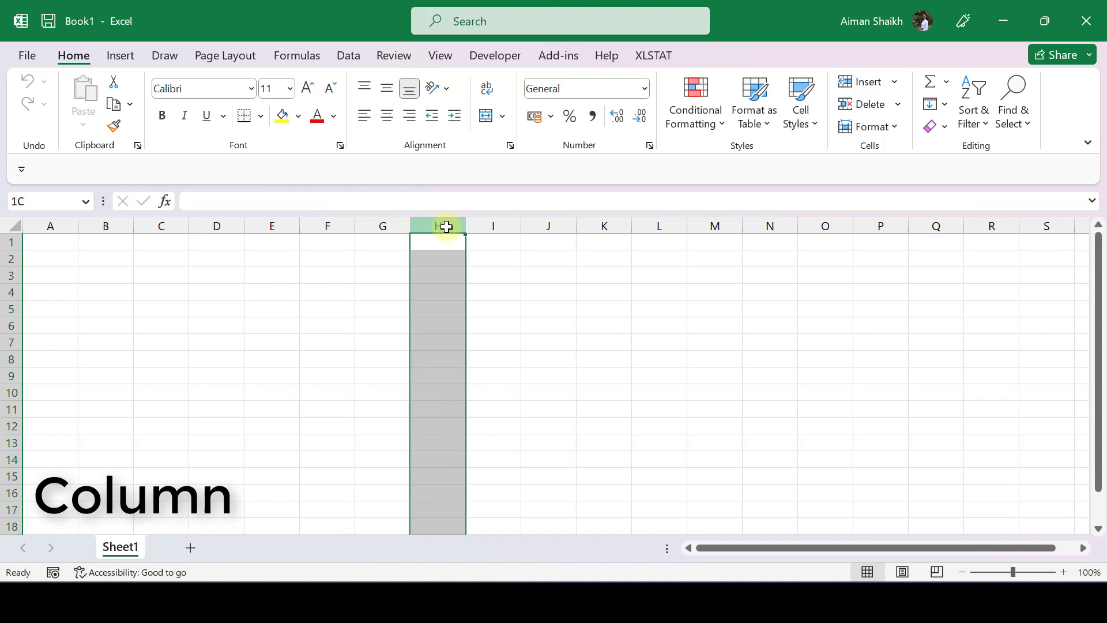
click(210, 226)
Select the entire rows 4, 6 and 7 one after another
click(10, 292)
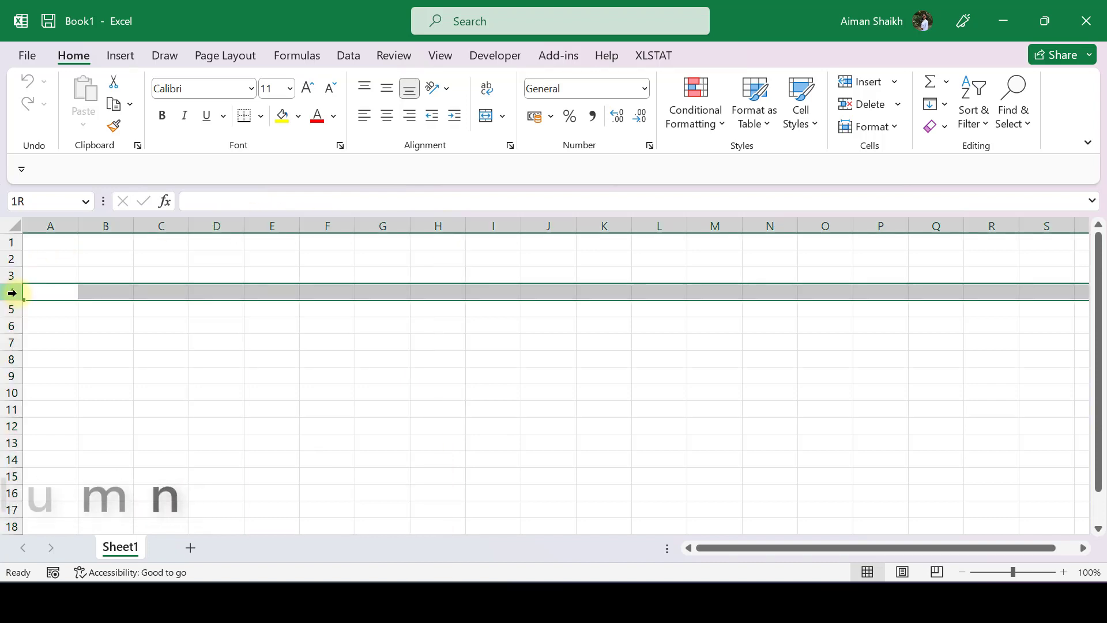
click(7, 325)
click(8, 343)
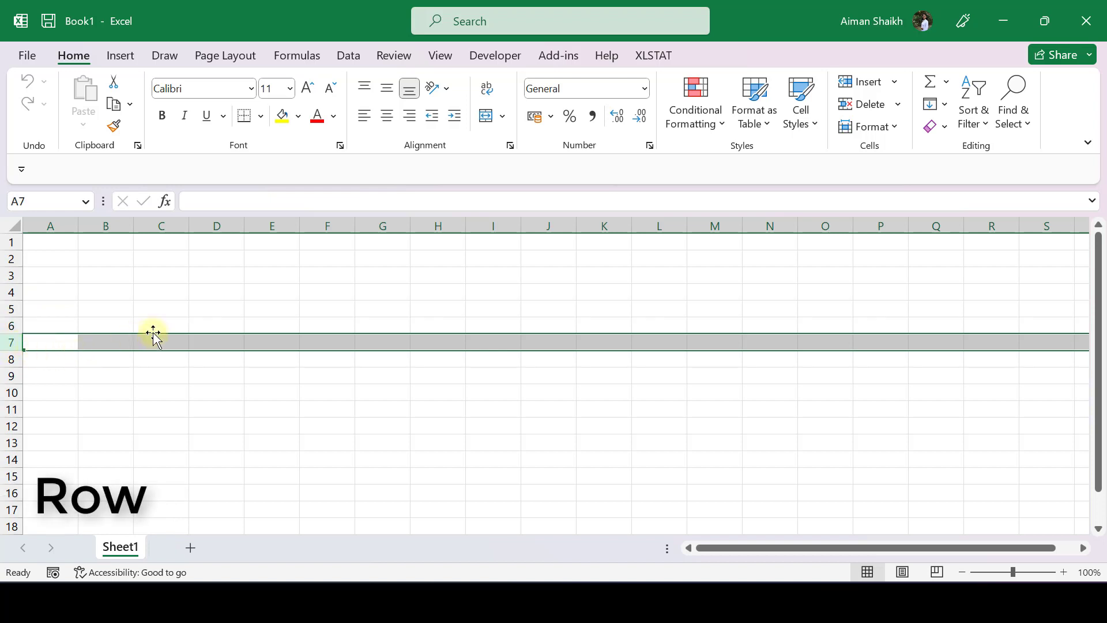
Highlight column D and row 4 together twice to show their intersection, finishing with only cell D4 selected
click(218, 289)
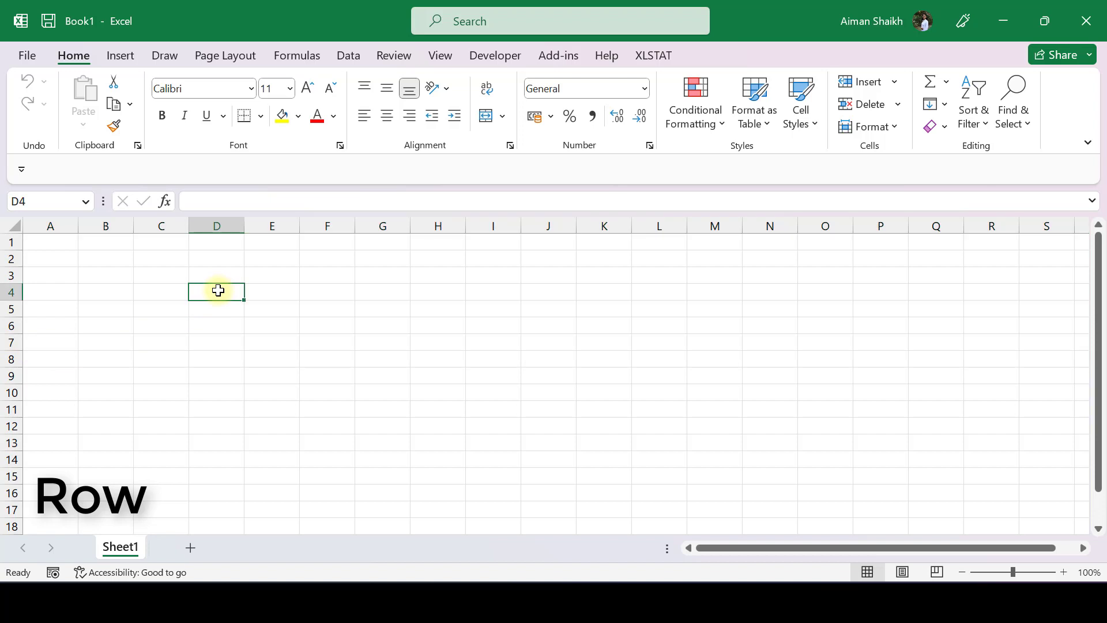
click(217, 225)
ctrl+click(15, 290)
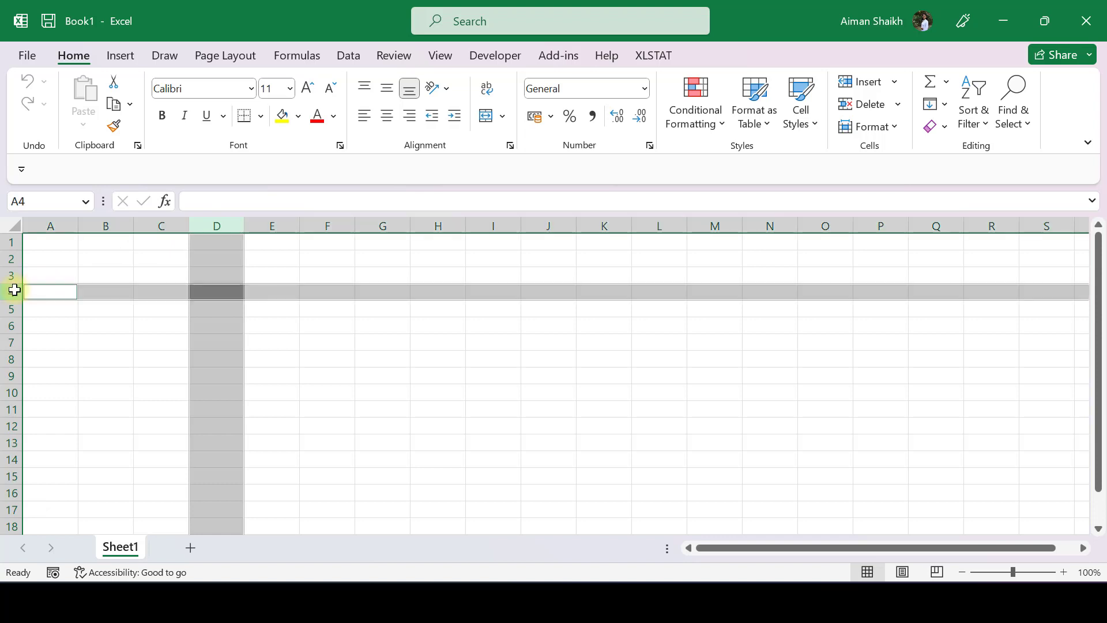
click(211, 223)
click(213, 294)
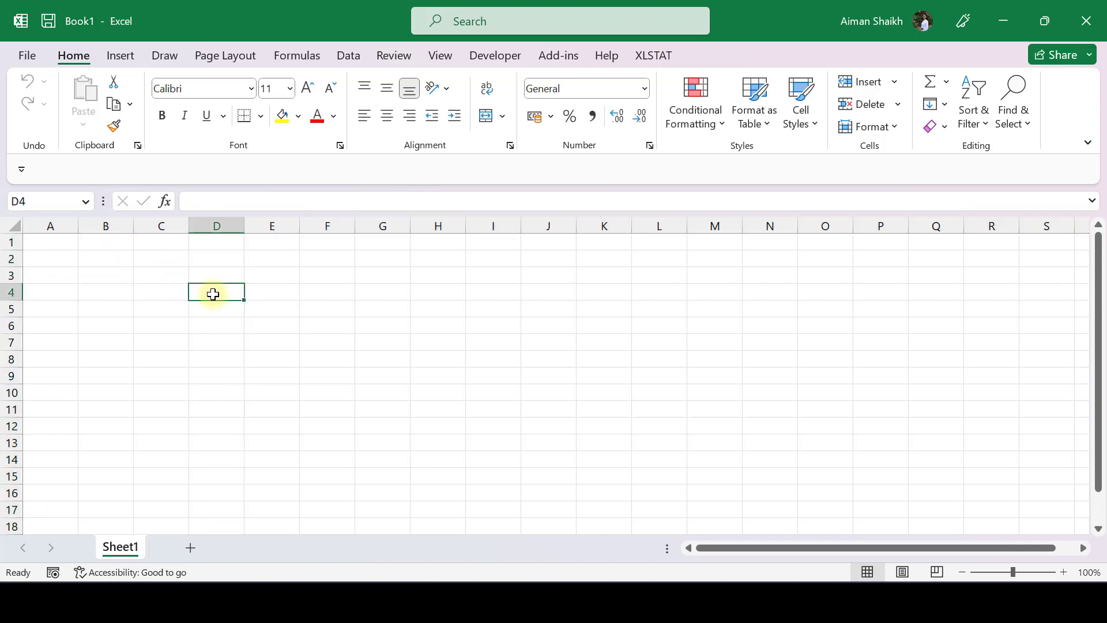
ctrl+click(215, 225)
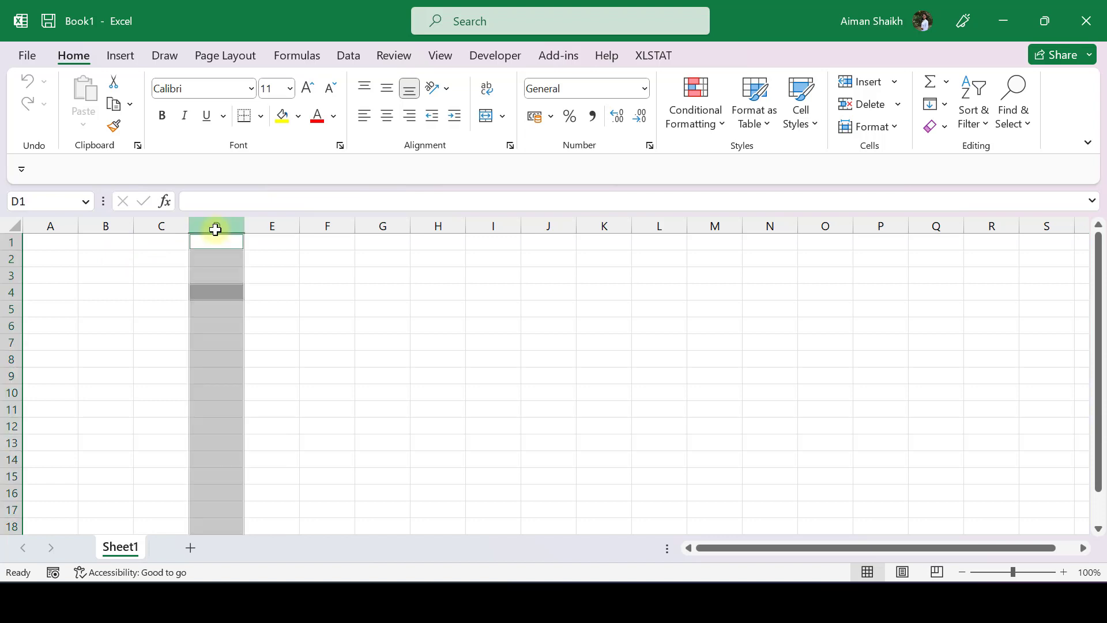
ctrl+click(17, 294)
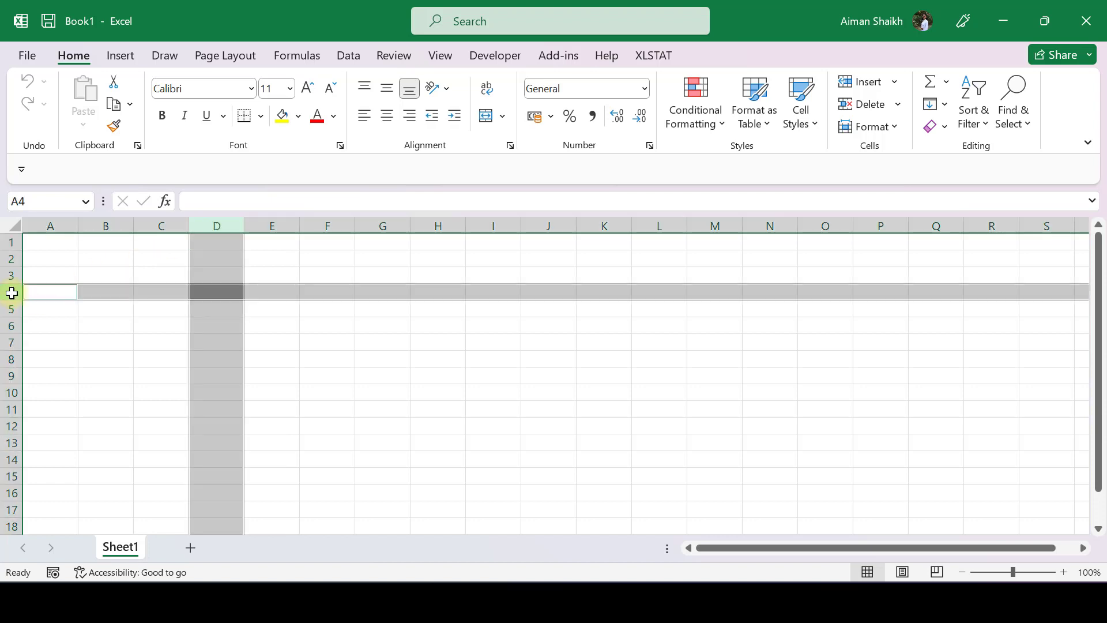
click(220, 289)
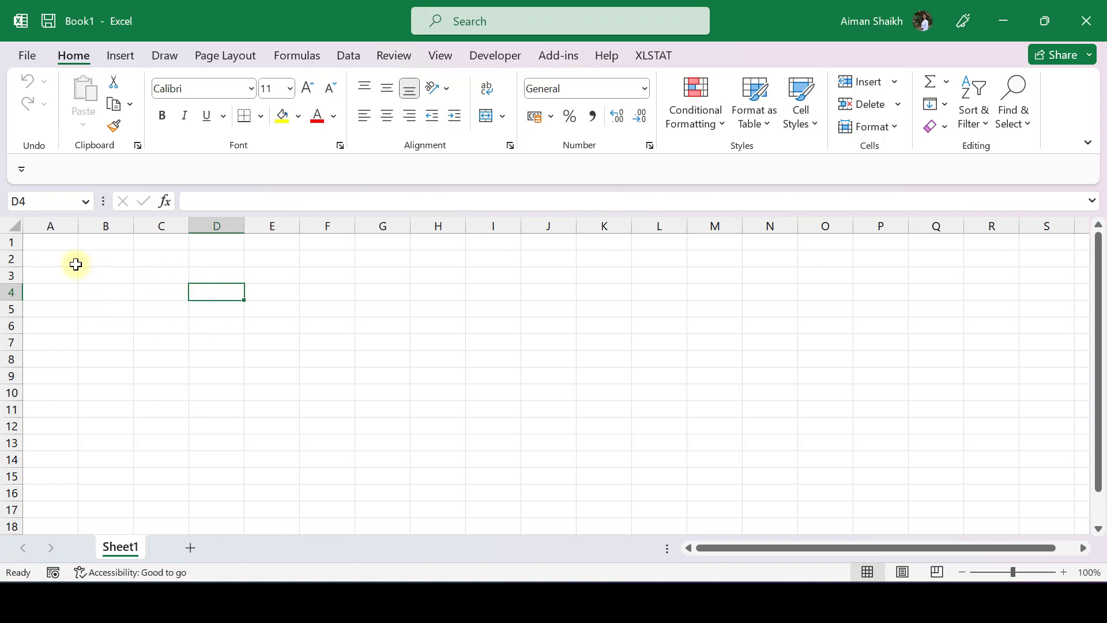
Select cell J9 and highlight its cell reference in the Name Box
click(541, 372)
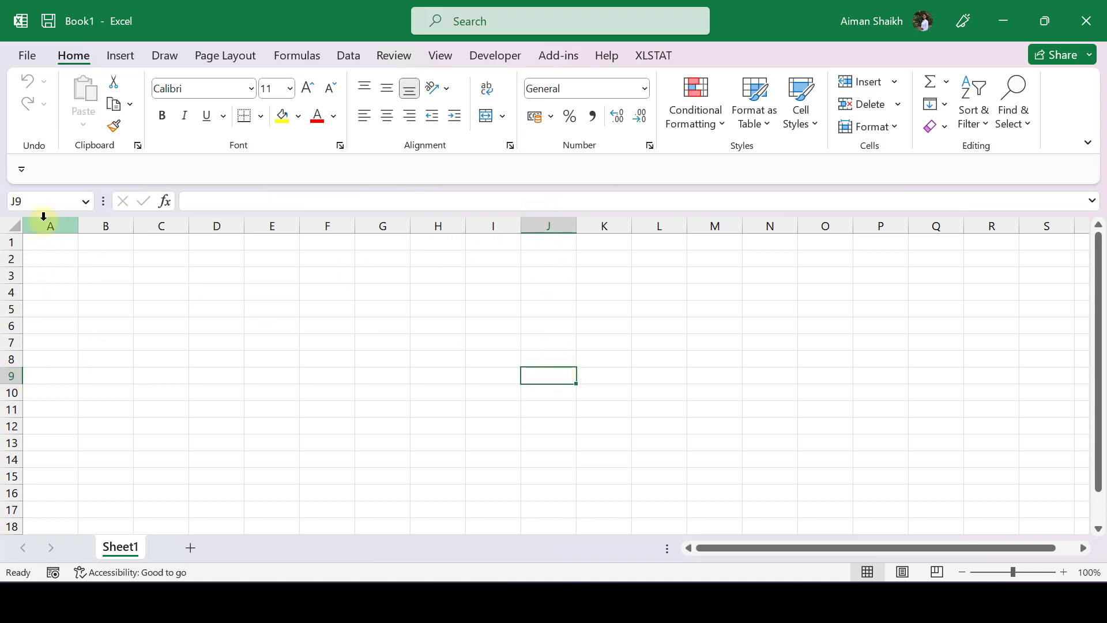
click(30, 202)
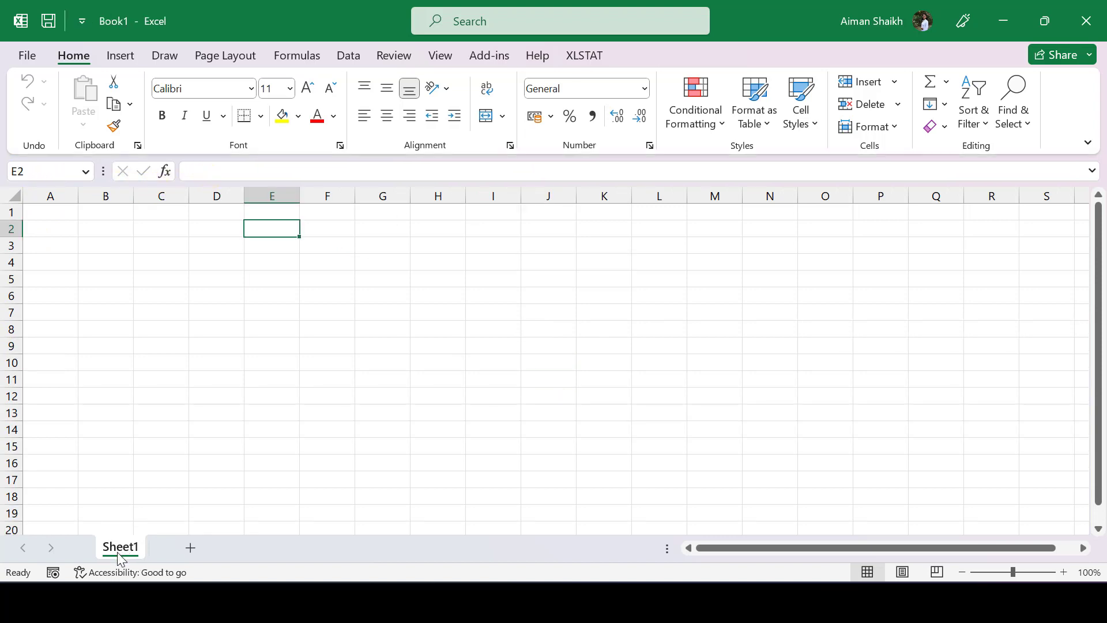
Open the name of Sheet1 for editing and add three new worksheets to the workbook
double_click(120, 554)
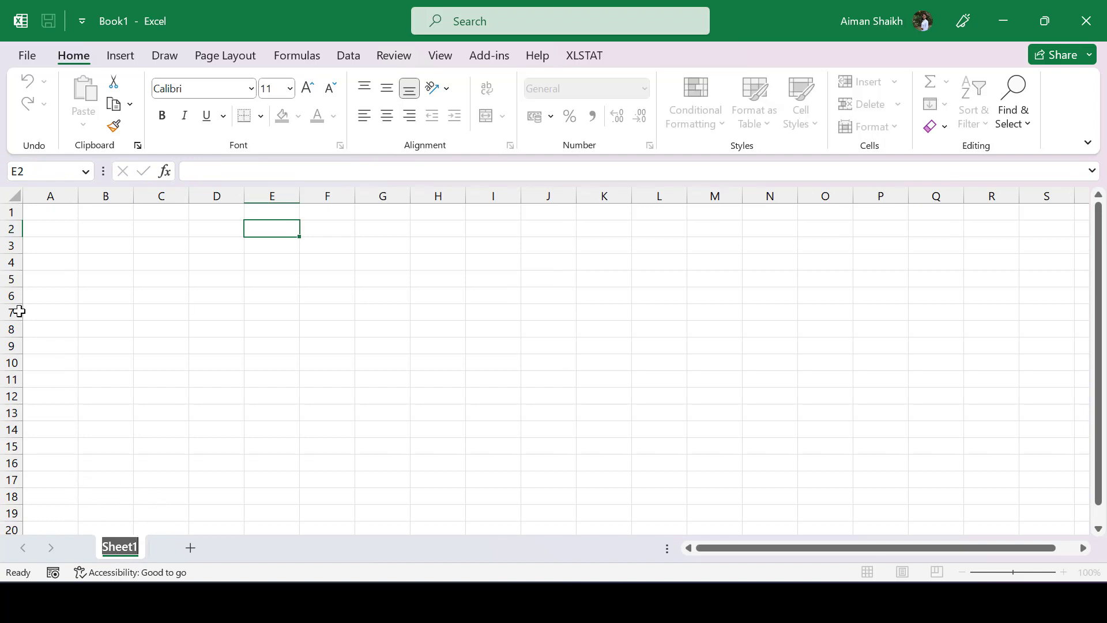
click(190, 548)
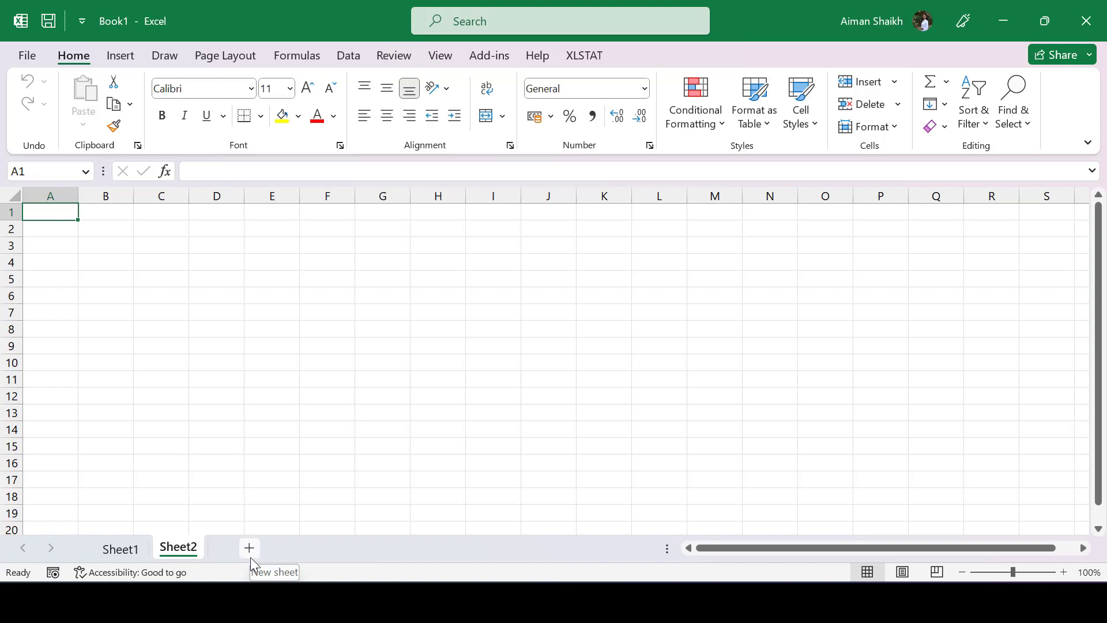
click(251, 553)
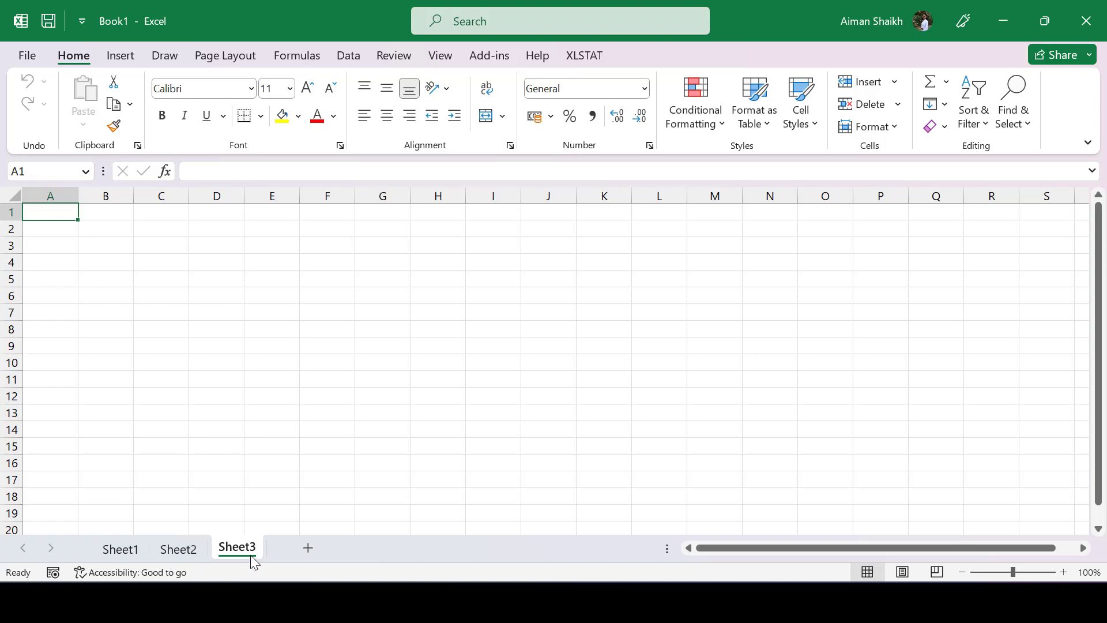
click(309, 551)
Delete the worksheet Sheet4 and hide the worksheet Sheet3
right_click(298, 554)
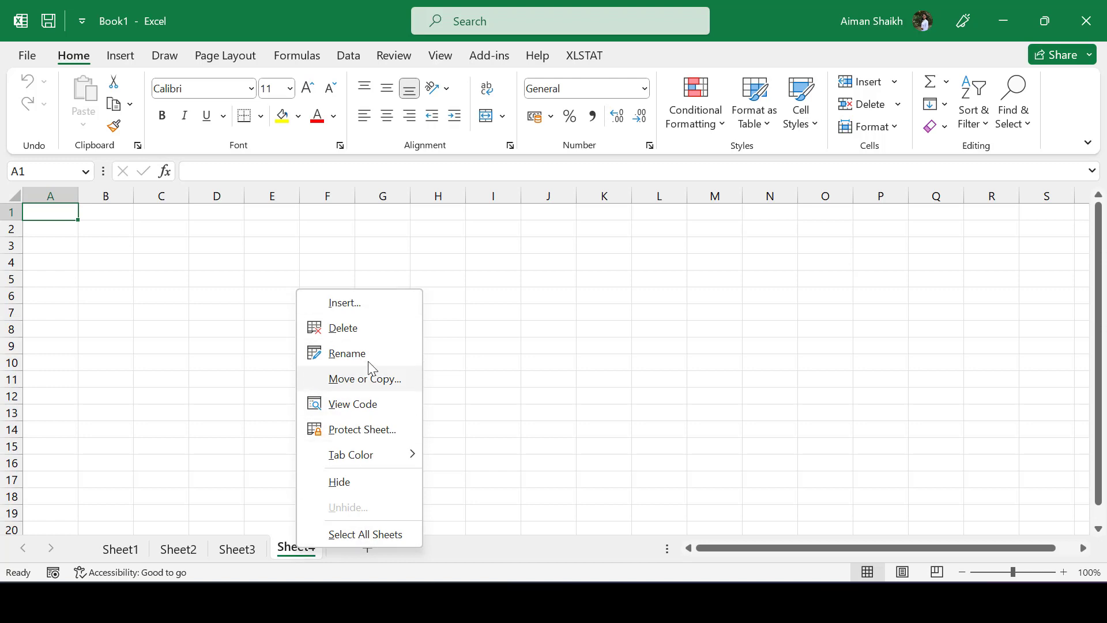
click(344, 328)
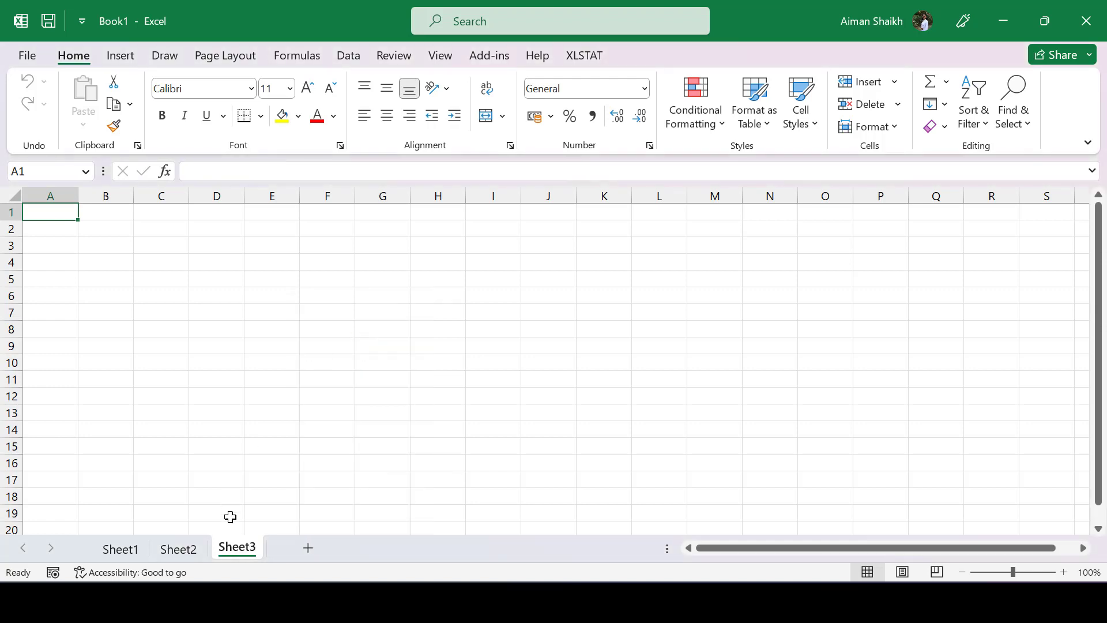
right_click(243, 551)
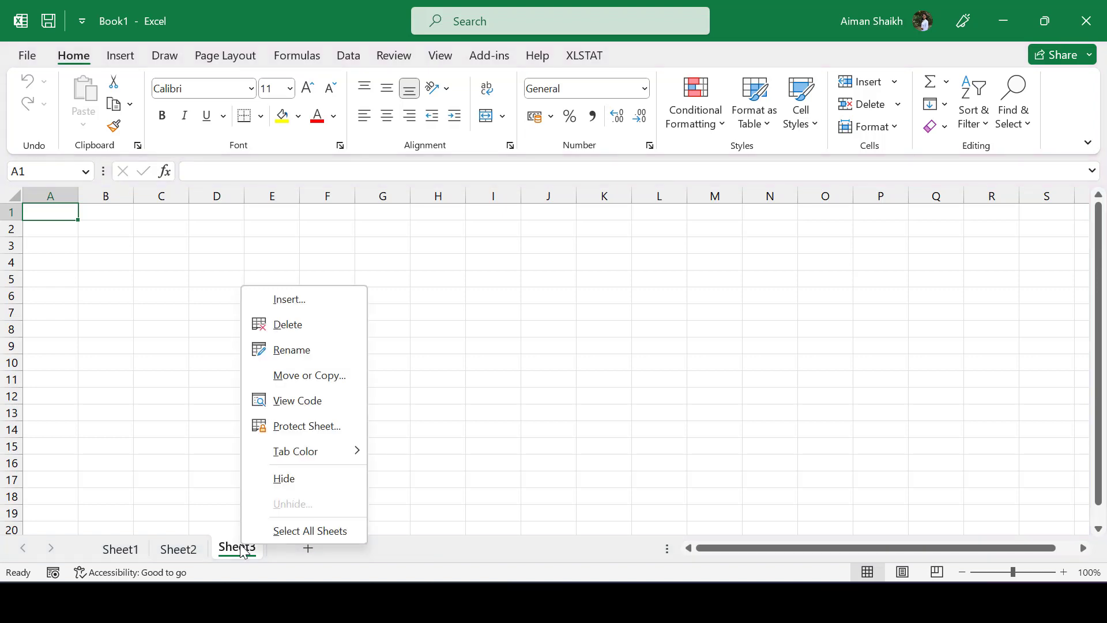
click(306, 486)
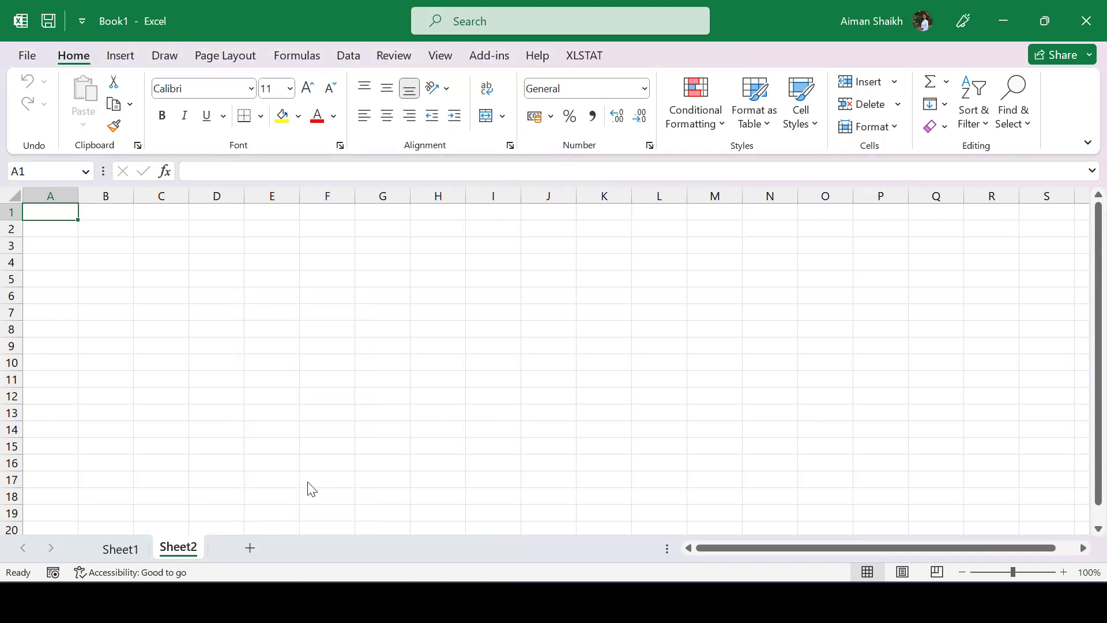
Unhide the hidden worksheet Sheet3
right_click(174, 555)
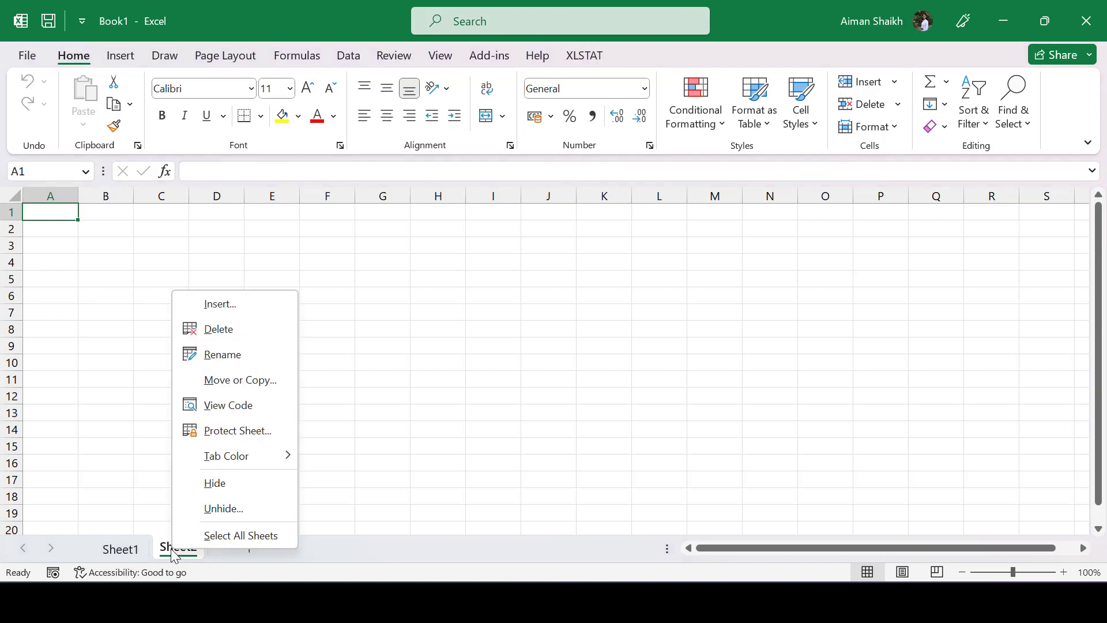
click(277, 508)
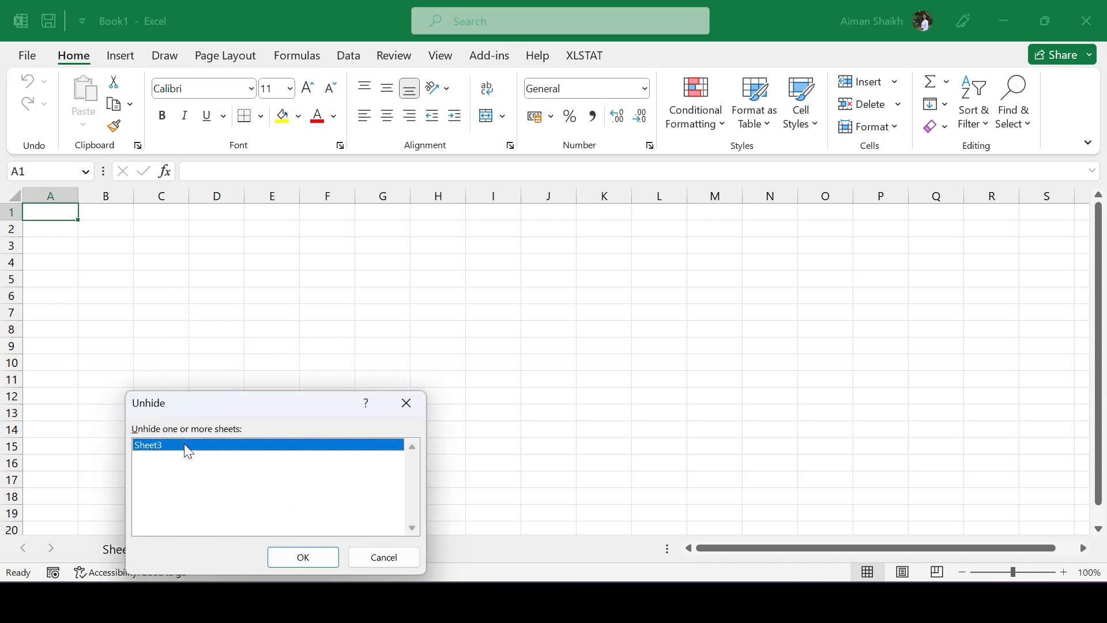
click(303, 557)
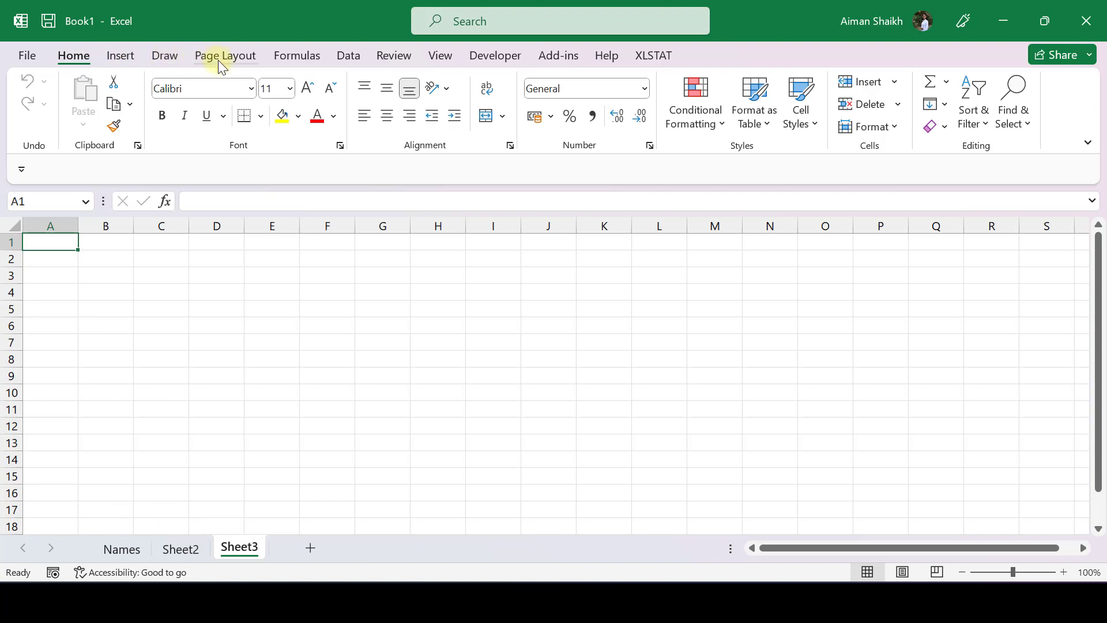
Look through the Insert, Draw and Page Layout command sets, finishing back on the Home commands
click(118, 56)
click(161, 56)
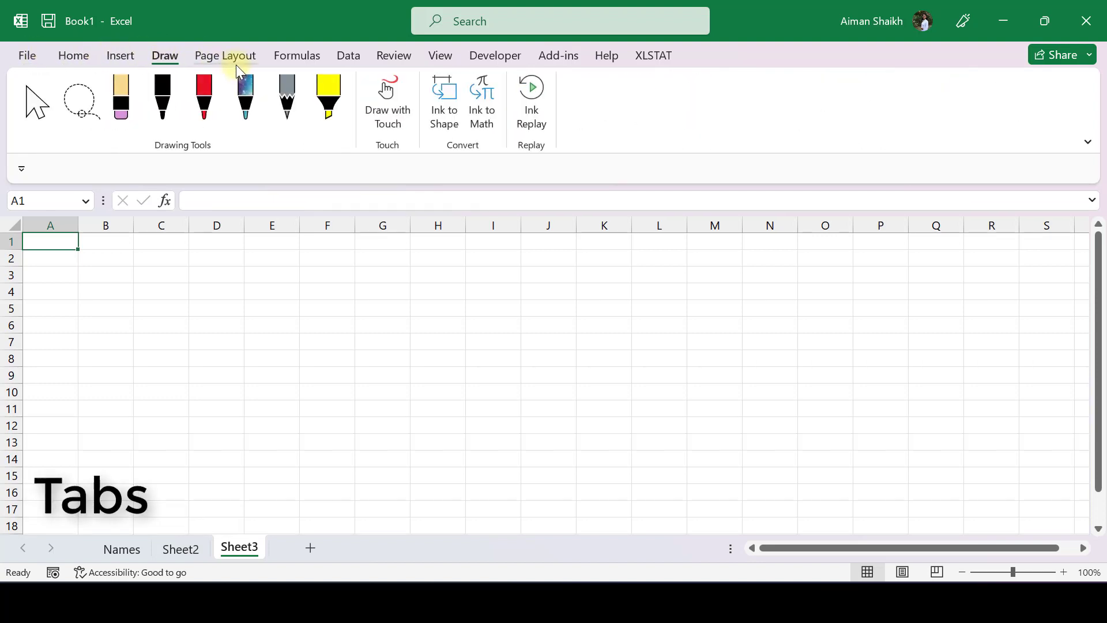
click(241, 60)
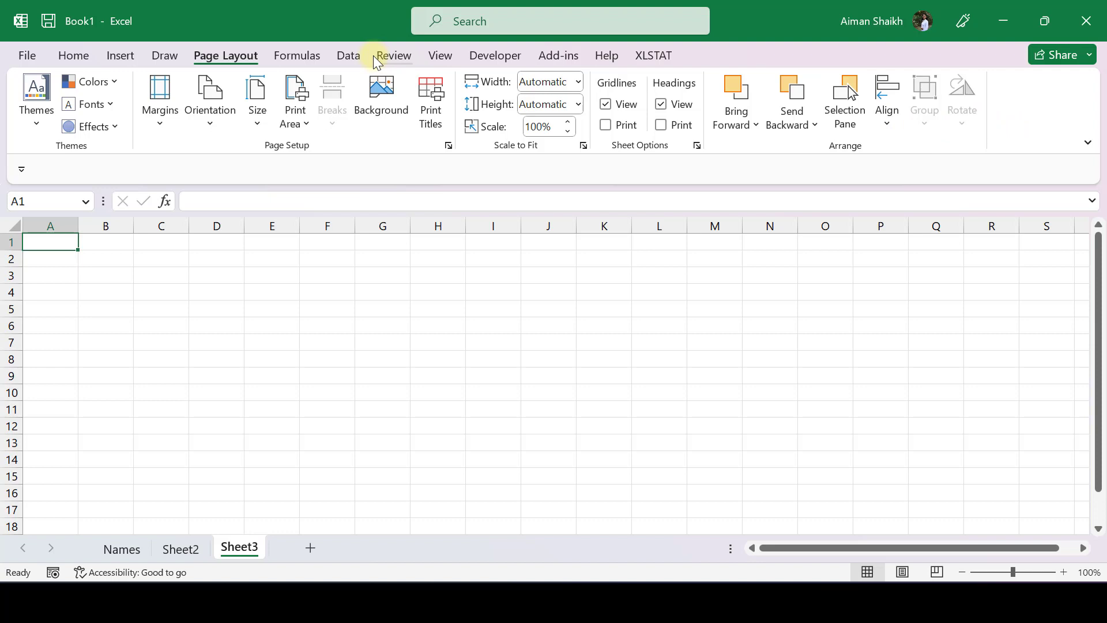
click(73, 55)
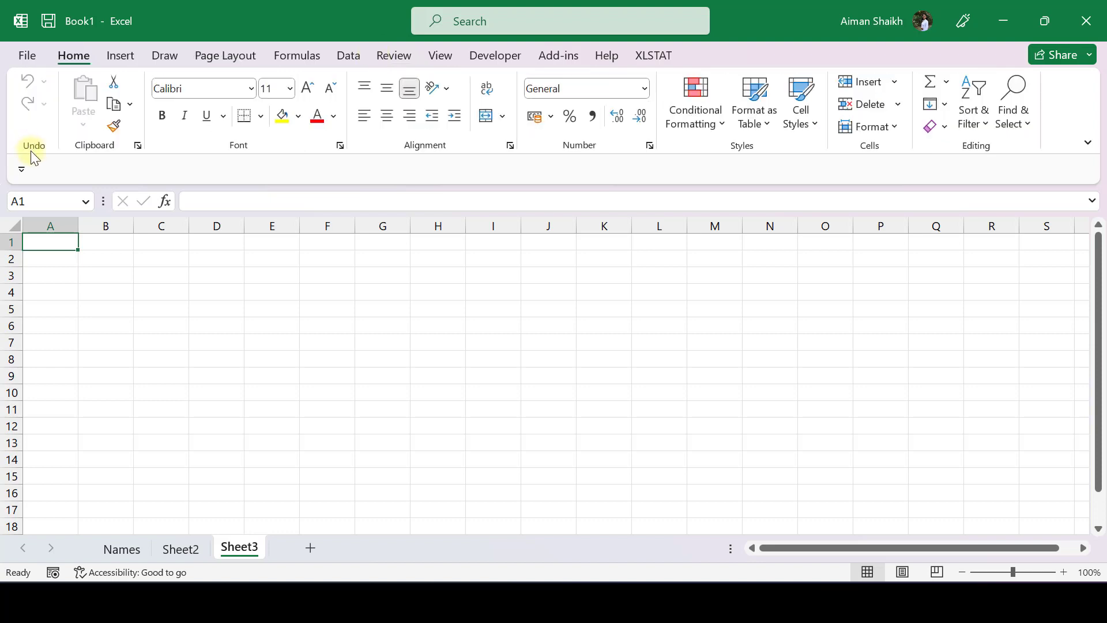